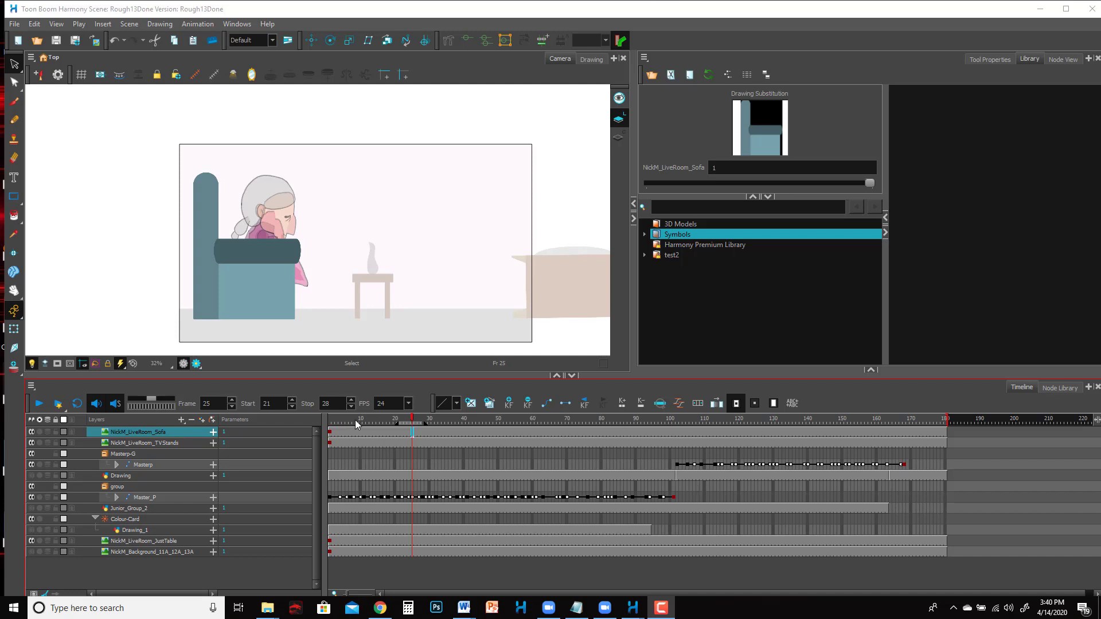
# - Scrub the Rough13Done animation and leave it on frame 65
pyautogui.moveTo(356, 420); pyautogui.dragTo(542, 419)
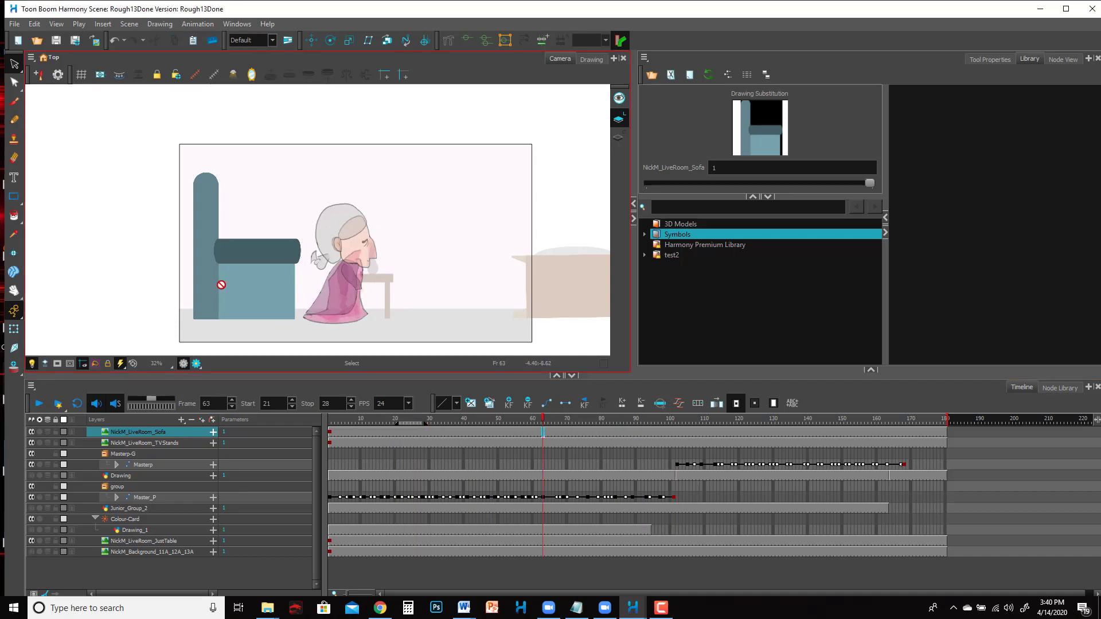
pyautogui.moveTo(349, 416); pyautogui.dragTo(477, 422)
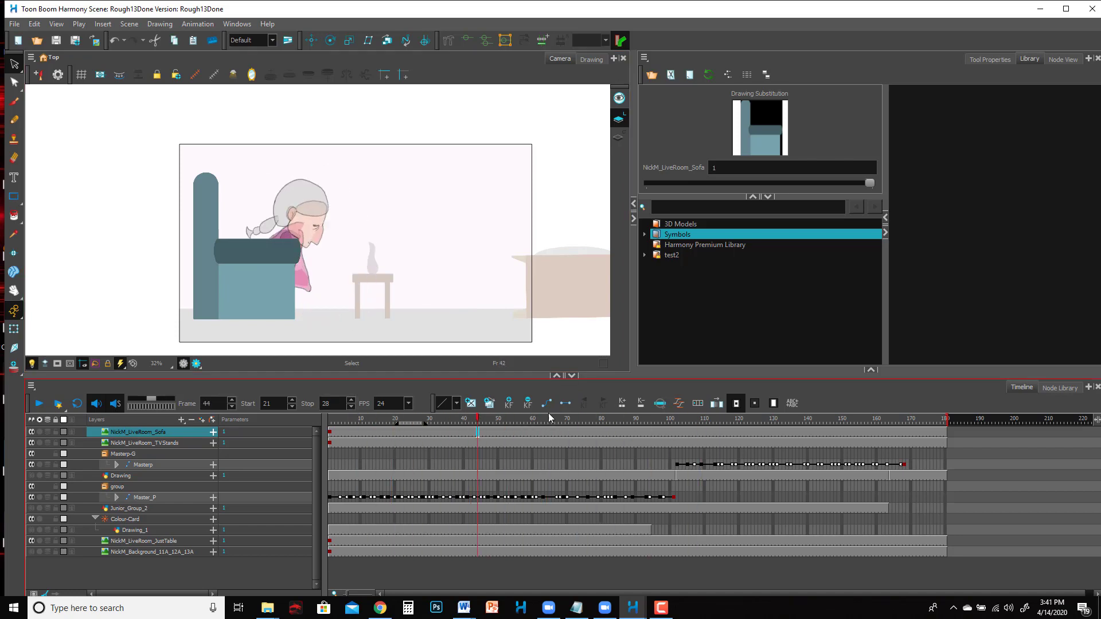
pyautogui.click(549, 415)
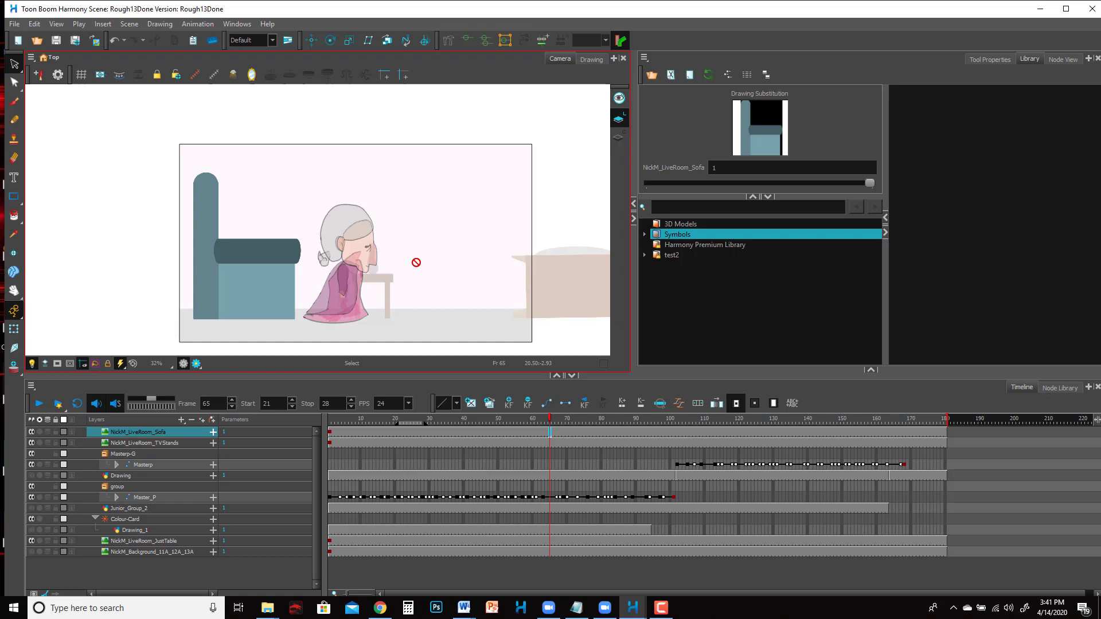
# - Minimize Harmony and place the Rough13Done and test2 folder windows side by side
pyautogui.click(1038, 13)
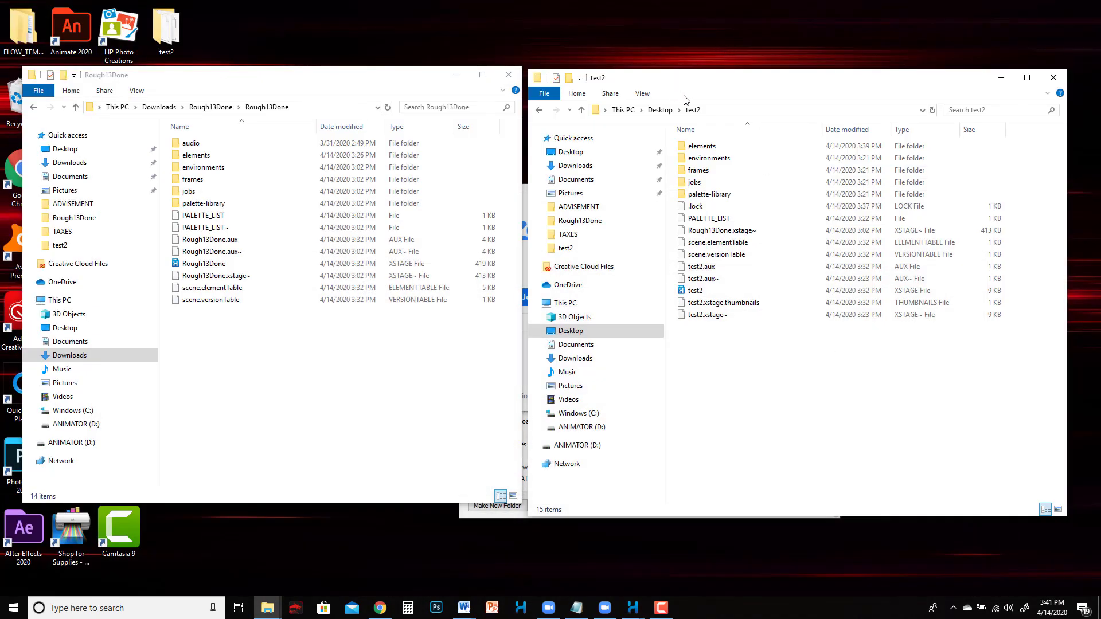
pyautogui.moveTo(685, 84); pyautogui.dragTo(688, 82)
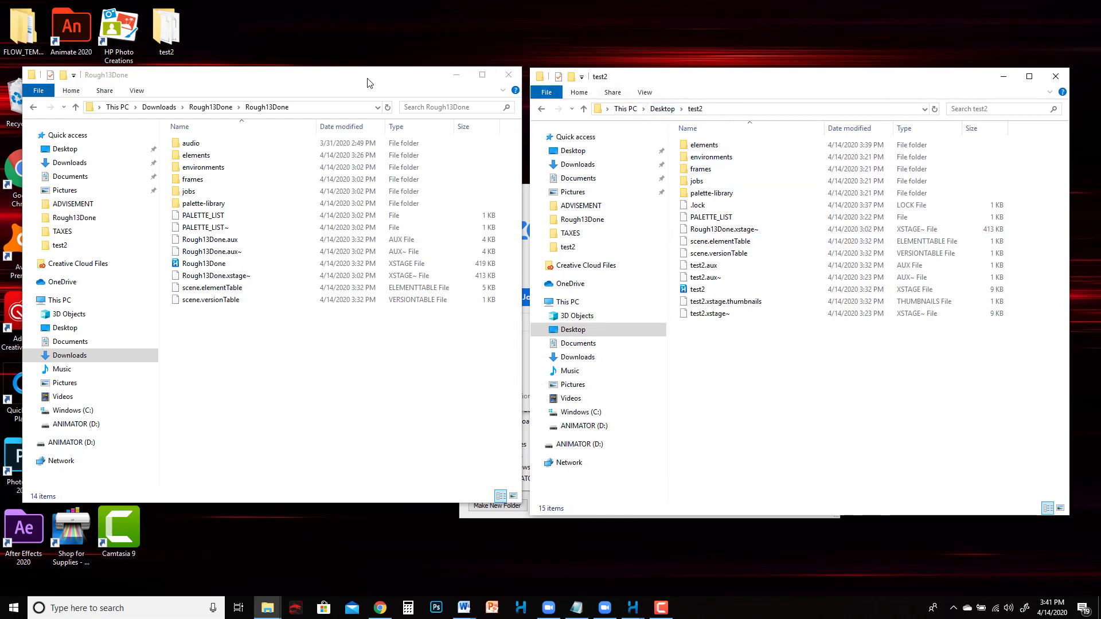
pyautogui.moveTo(370, 69); pyautogui.dragTo(401, 82)
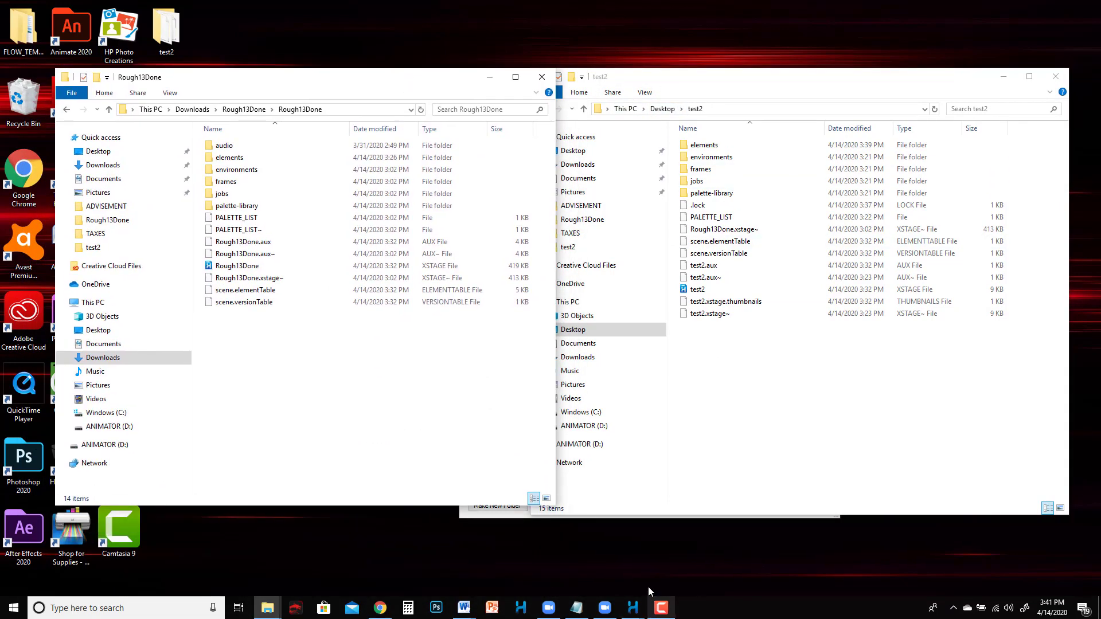
# - Check the test2 scene's camera and library views, then bring the test2 folder window forward
pyautogui.click(633, 608)
pyautogui.click(694, 573)
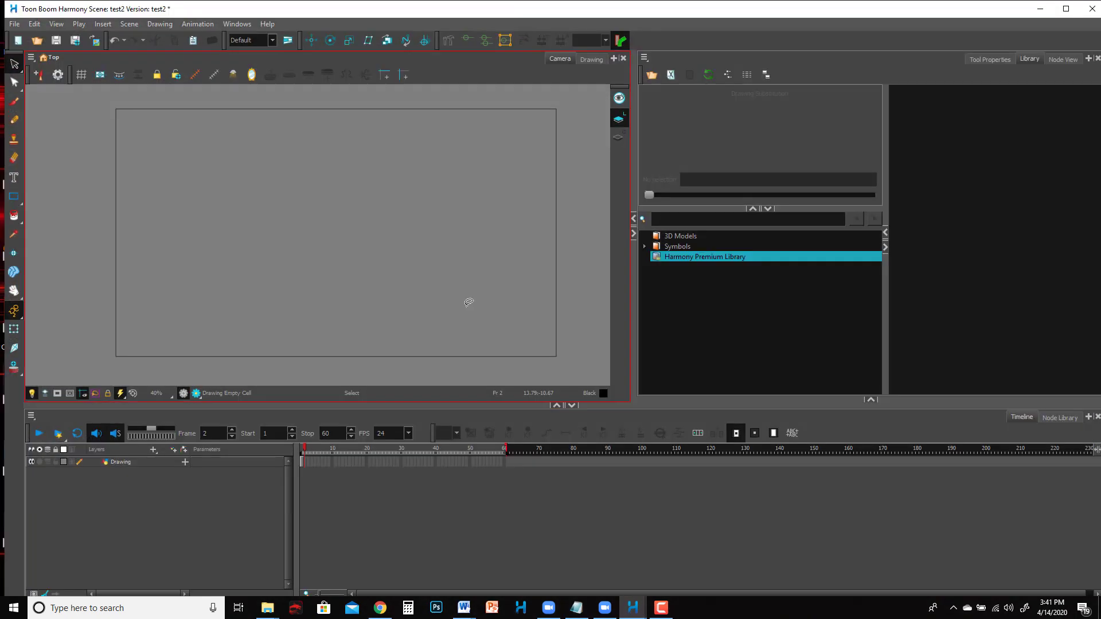
pyautogui.click(294, 226)
pyautogui.click(786, 230)
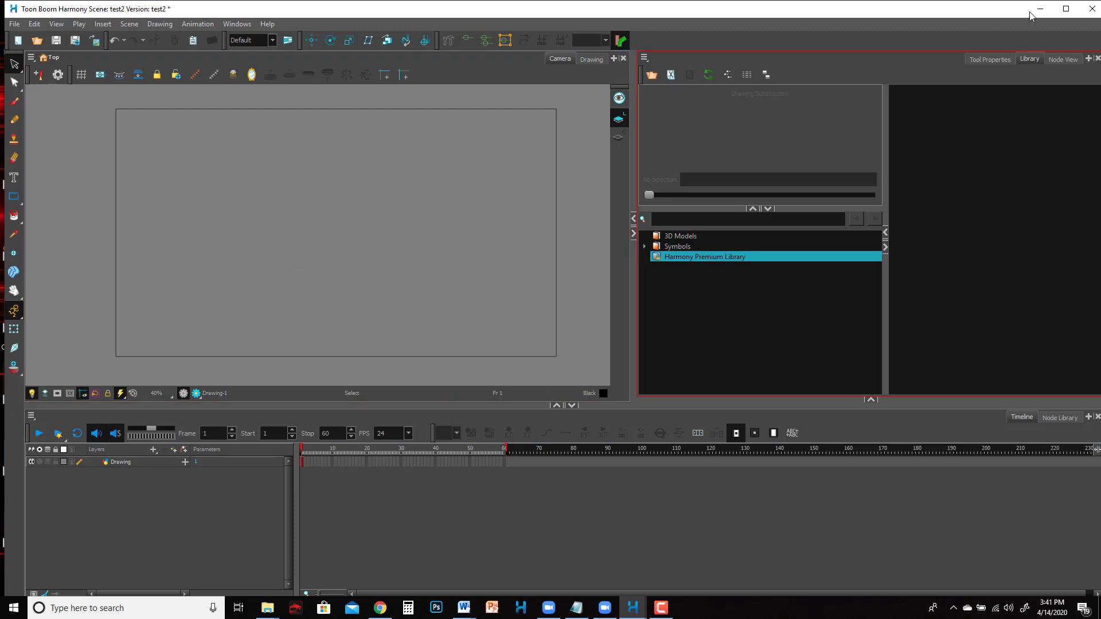
pyautogui.click(1037, 9)
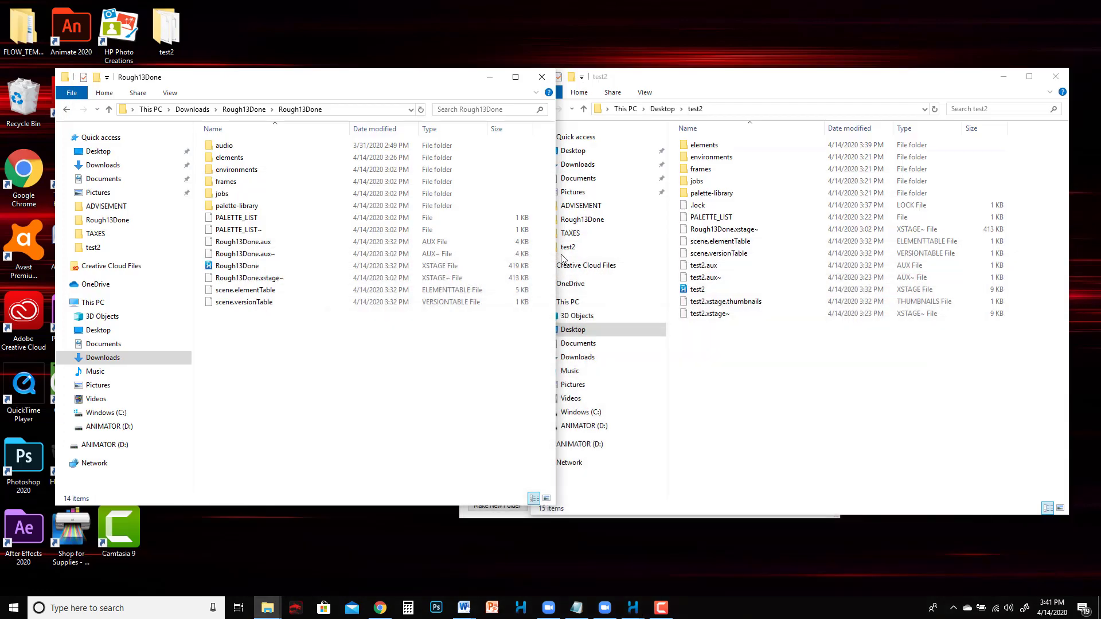
pyautogui.click(745, 100)
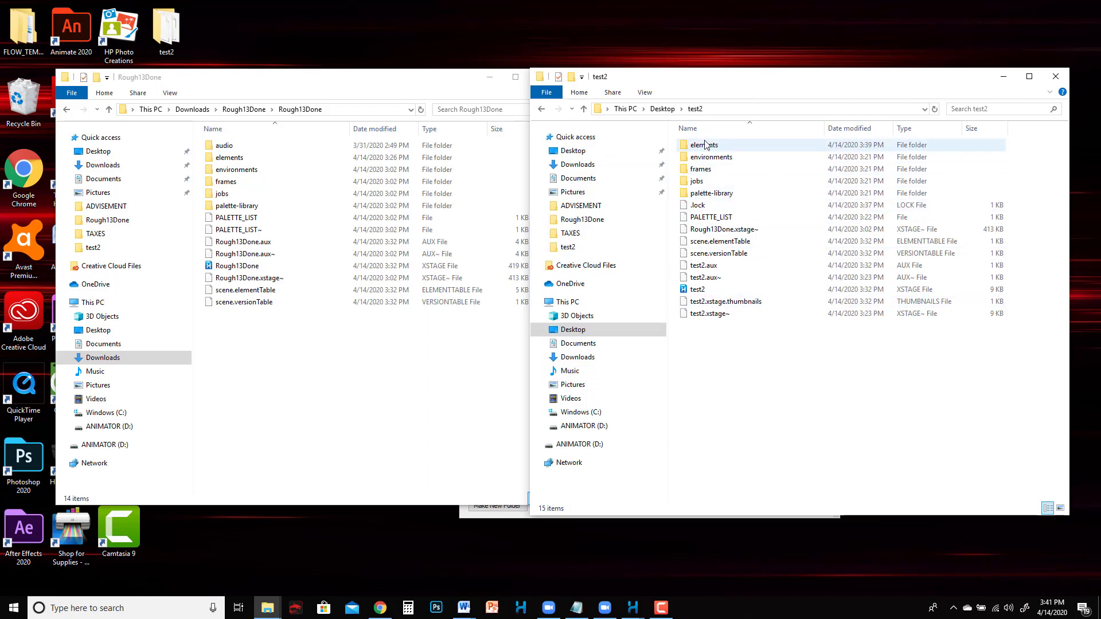
# - Switch to the test2 Harmony scene and save it with File > Save
pyautogui.click(633, 608)
pyautogui.click(668, 563)
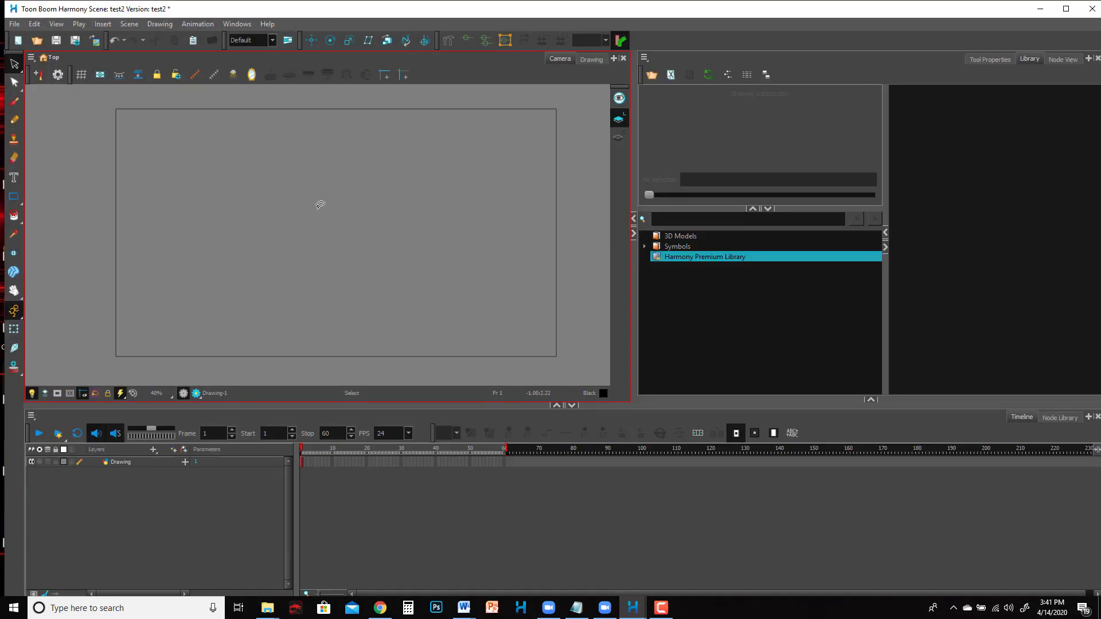
pyautogui.click(14, 23)
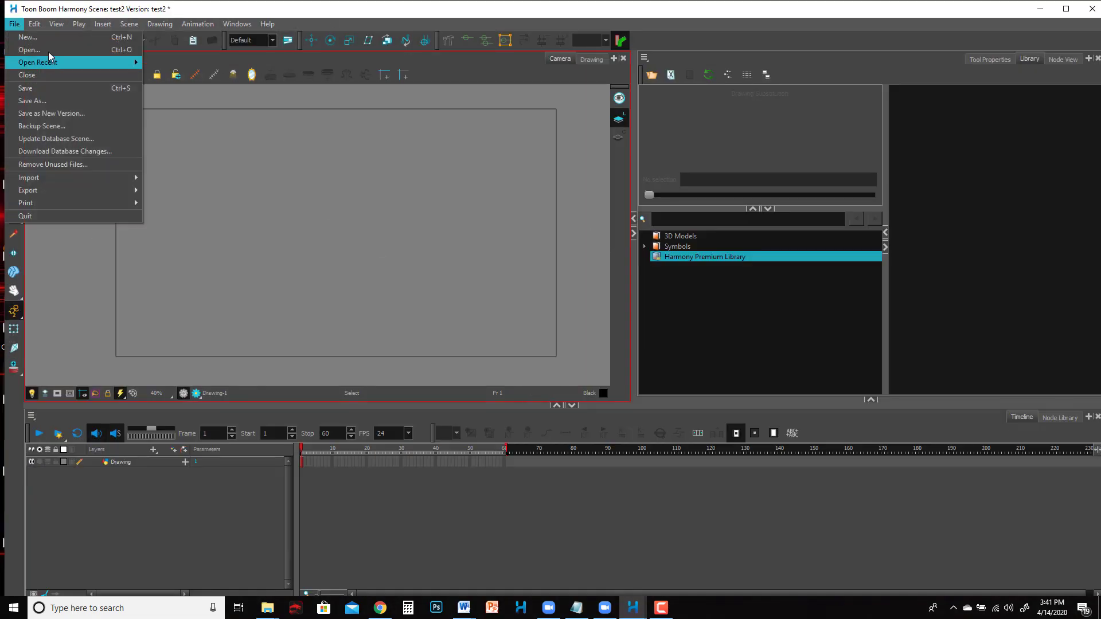
pyautogui.moveTo(103, 24)
pyautogui.moveTo(14, 24)
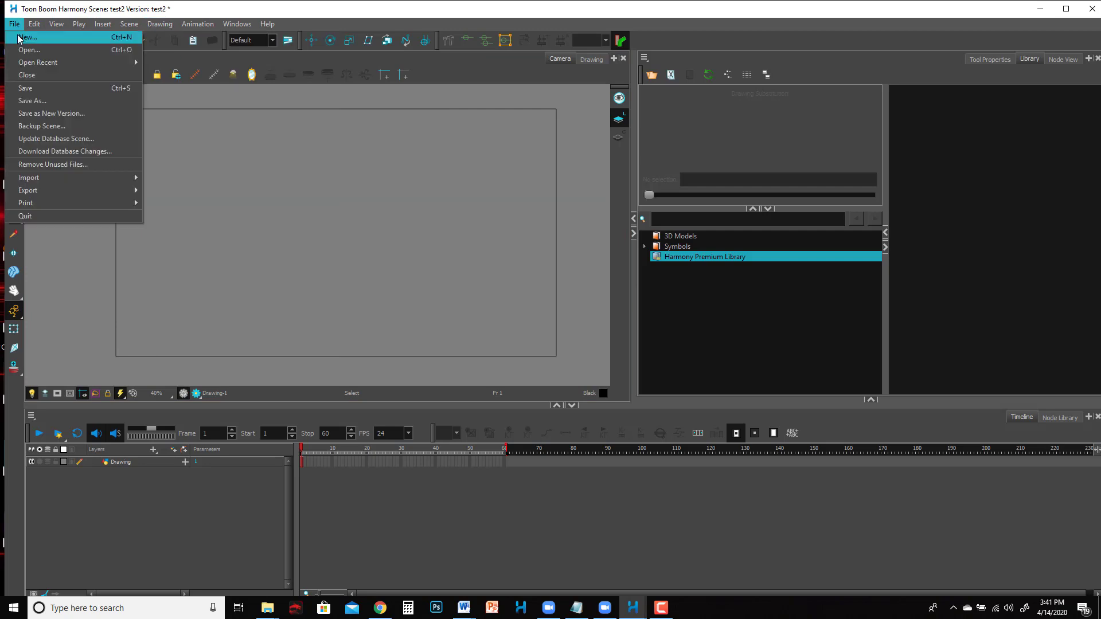
pyautogui.click(25, 89)
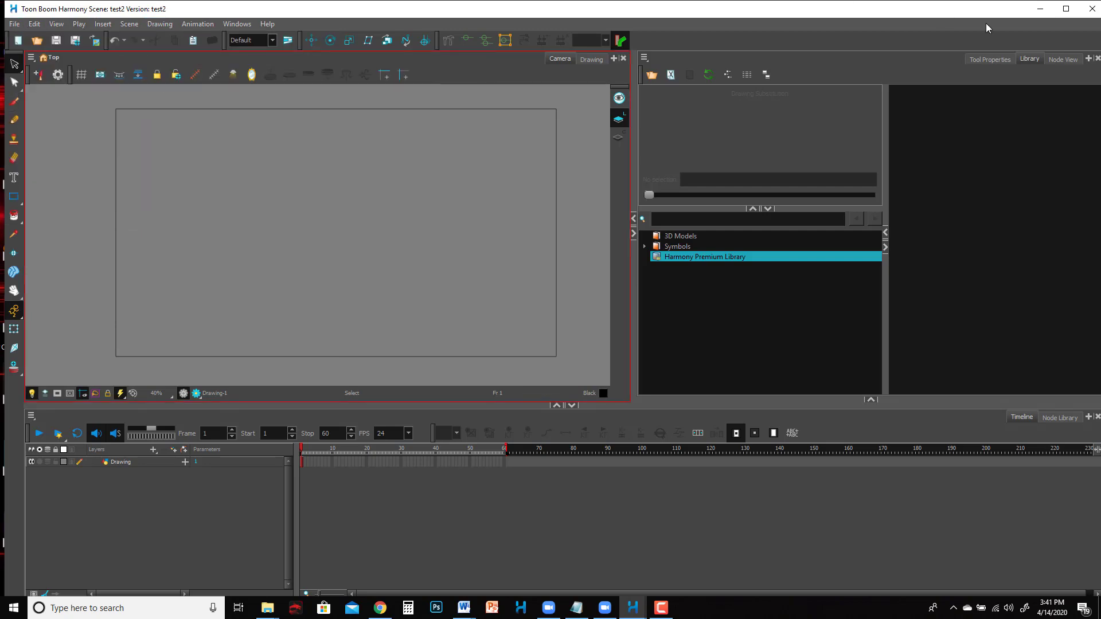
# - Open the Rough13Done and test2 elements folders side by side, making Rough13Done's window taller
pyautogui.click(1039, 10)
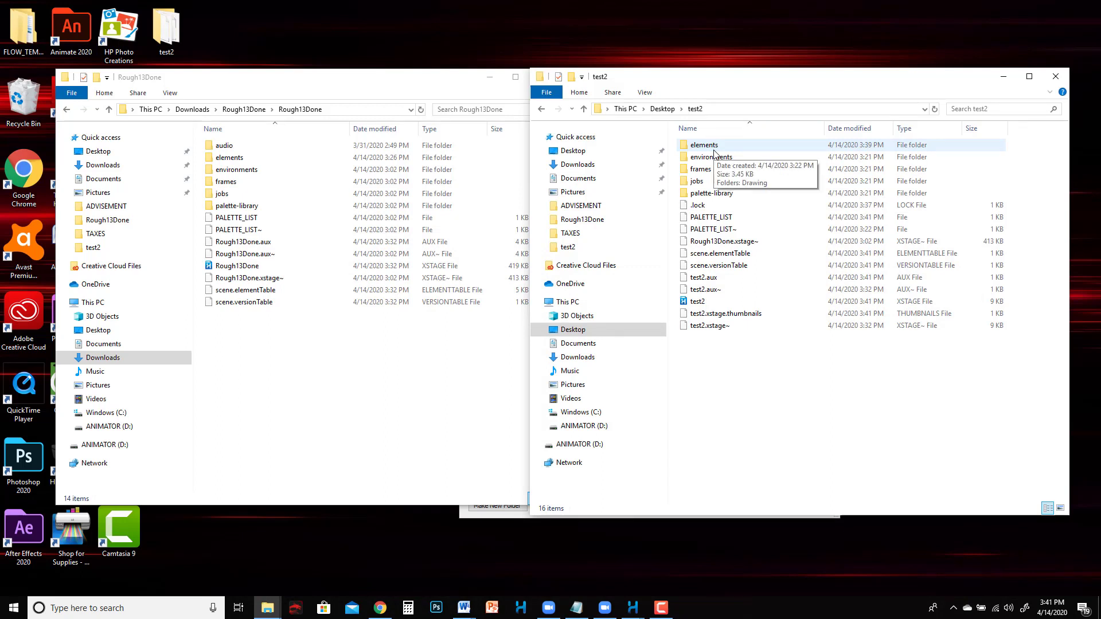
pyautogui.moveTo(293, 81); pyautogui.dragTo(257, 79)
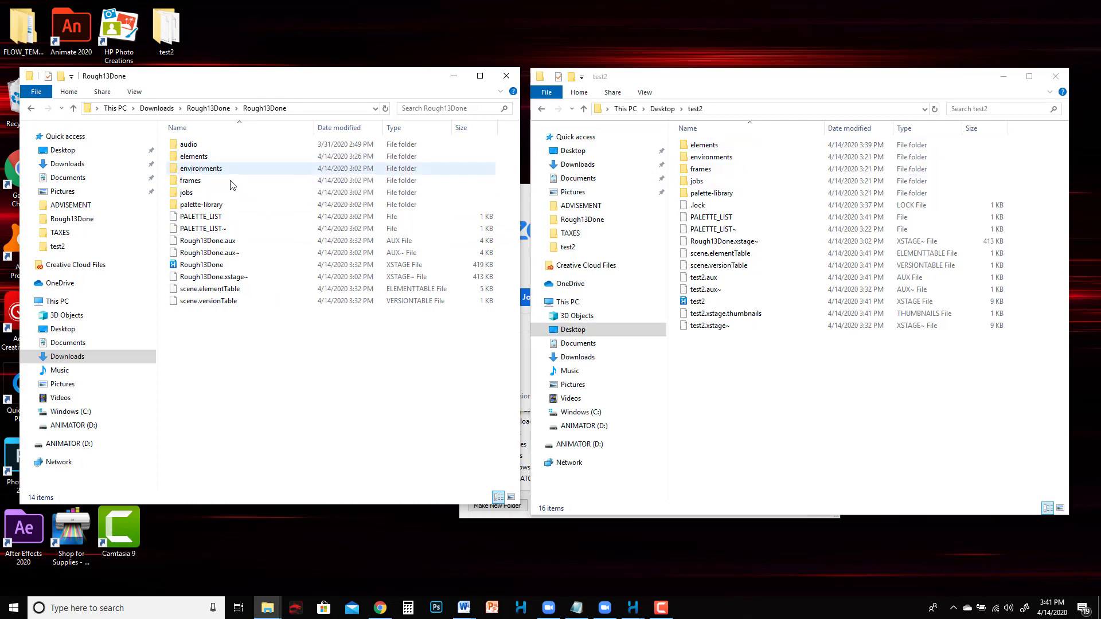
pyautogui.doubleClick(195, 157)
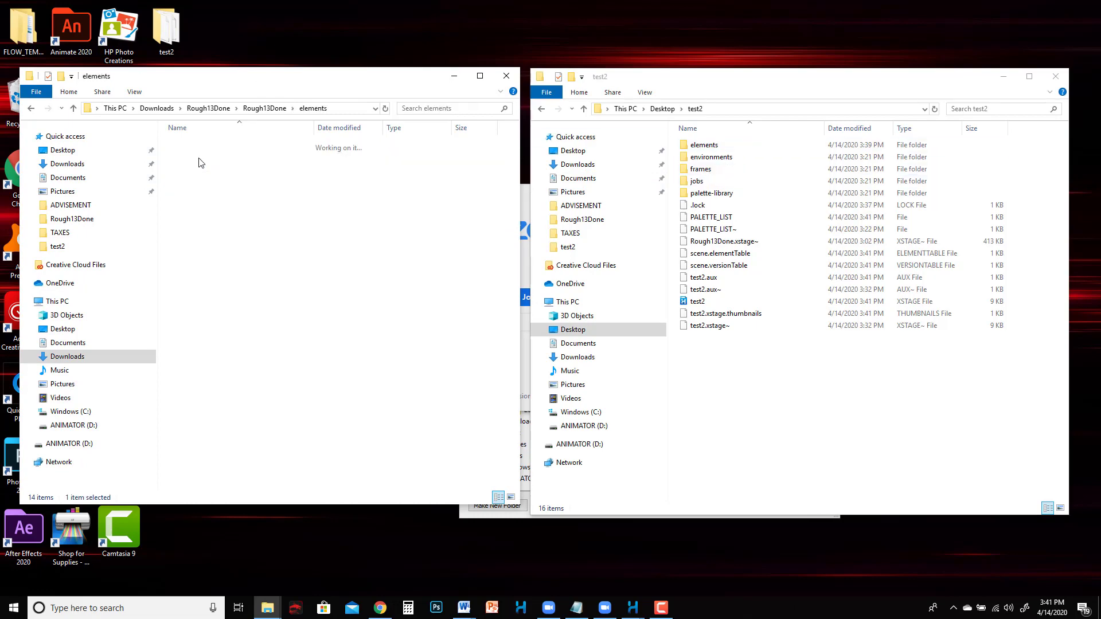
pyautogui.doubleClick(703, 144)
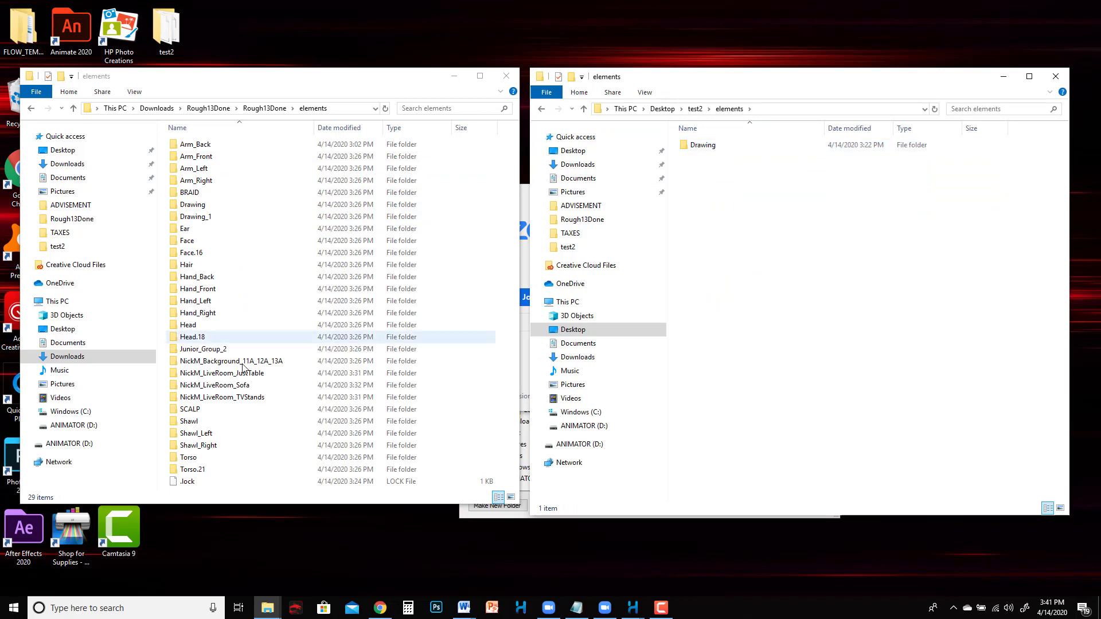
pyautogui.moveTo(284, 505); pyautogui.dragTo(275, 562)
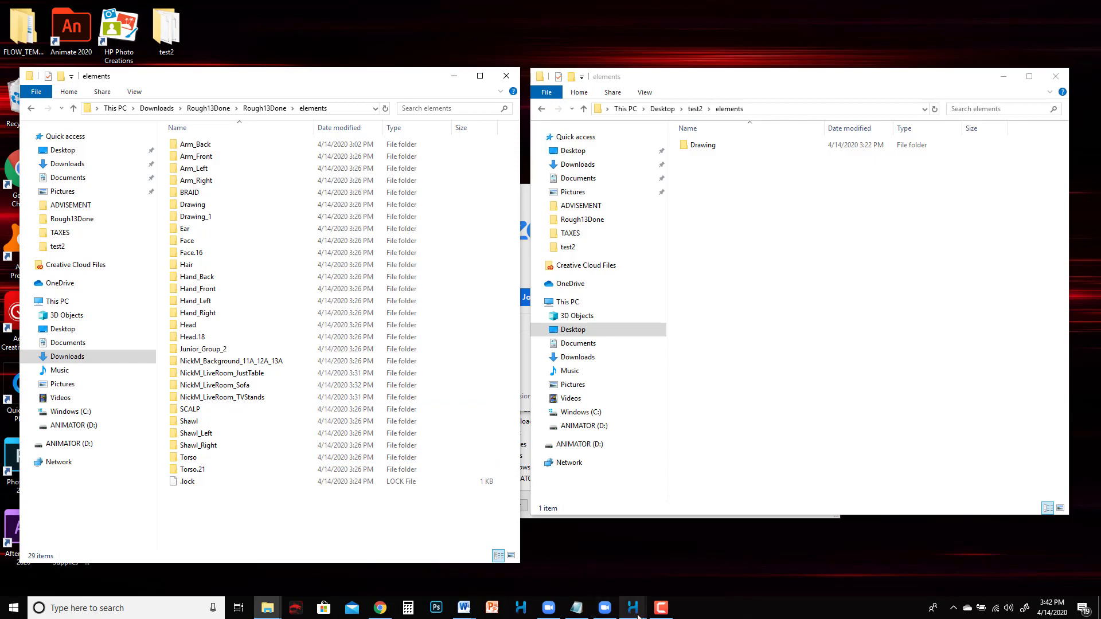
# - Check the Rough13Done scene's animation in Harmony, then minimize it again
pyautogui.moveTo(633, 607)
pyautogui.click(576, 564)
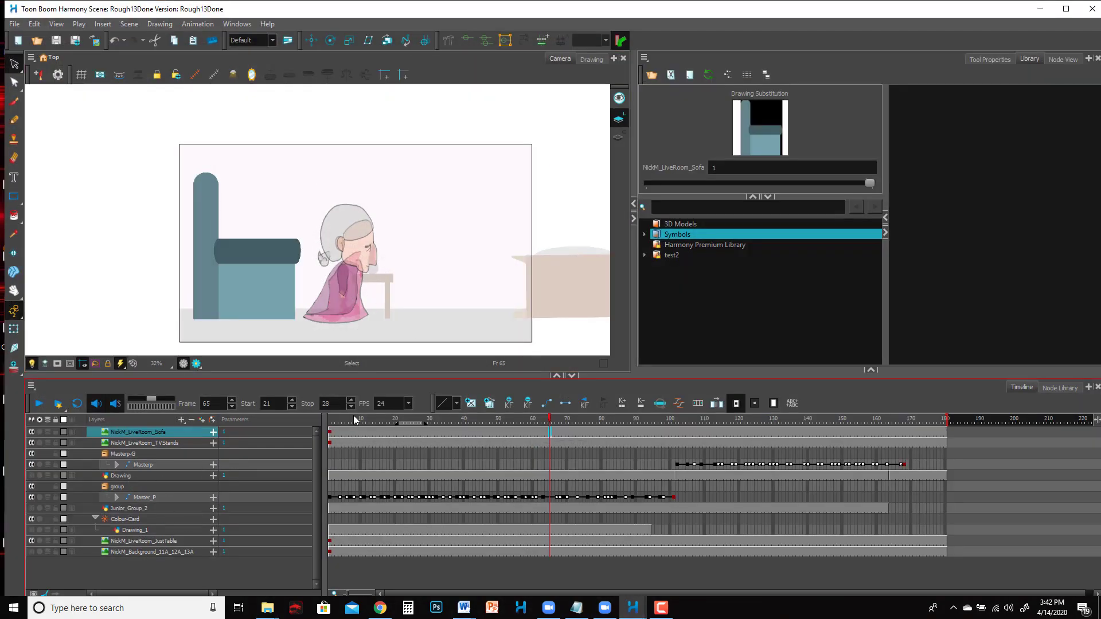
pyautogui.moveTo(353, 418); pyautogui.dragTo(331, 419)
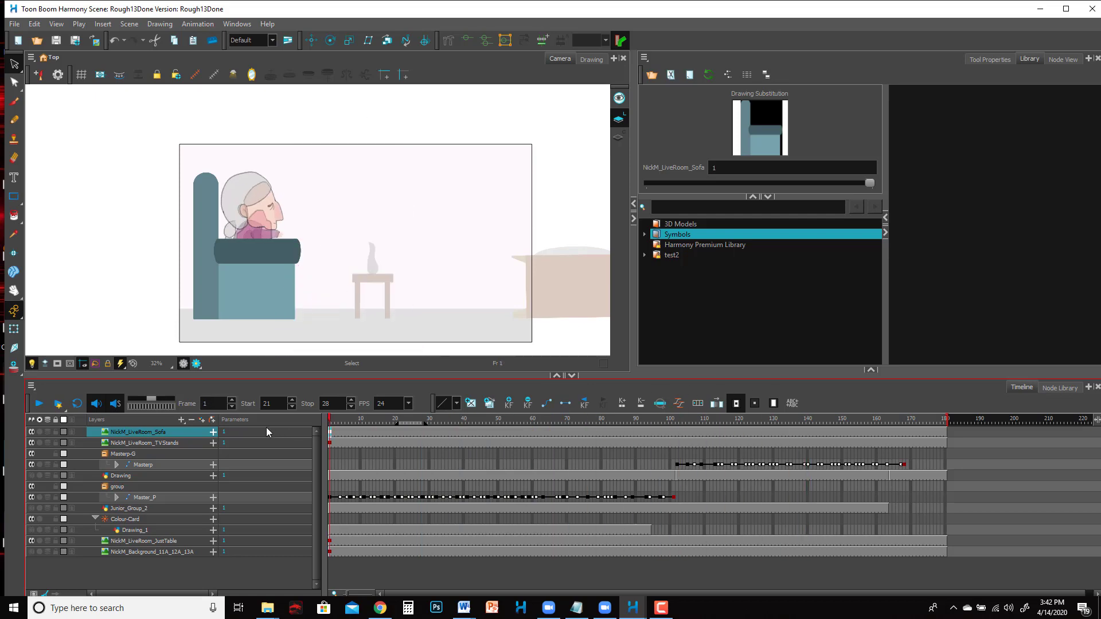
pyautogui.click(1040, 9)
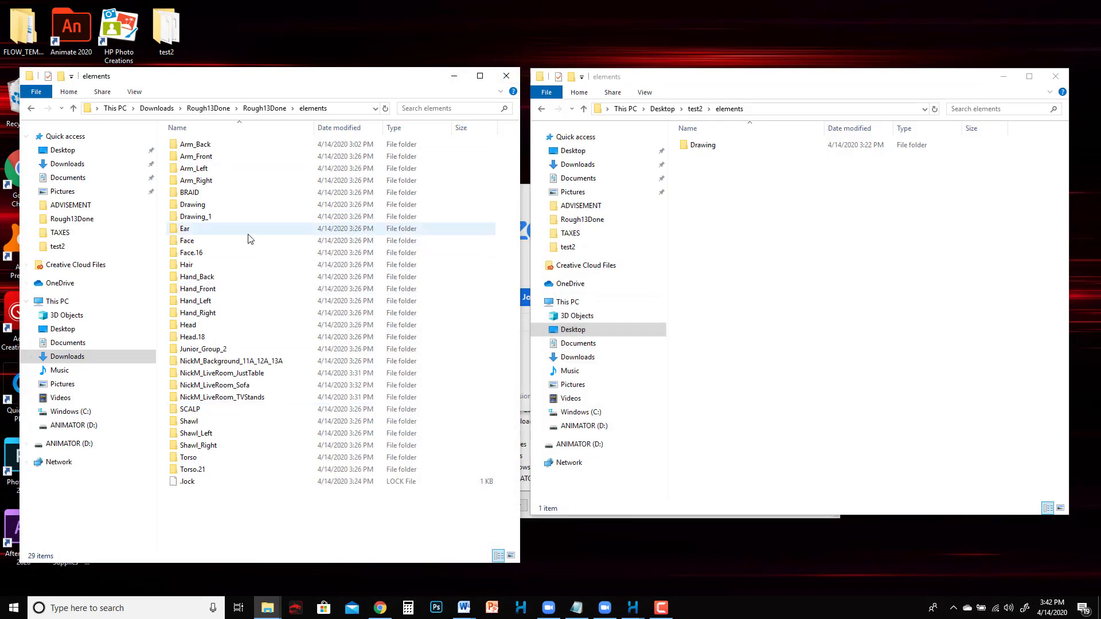
pyautogui.click(581, 567)
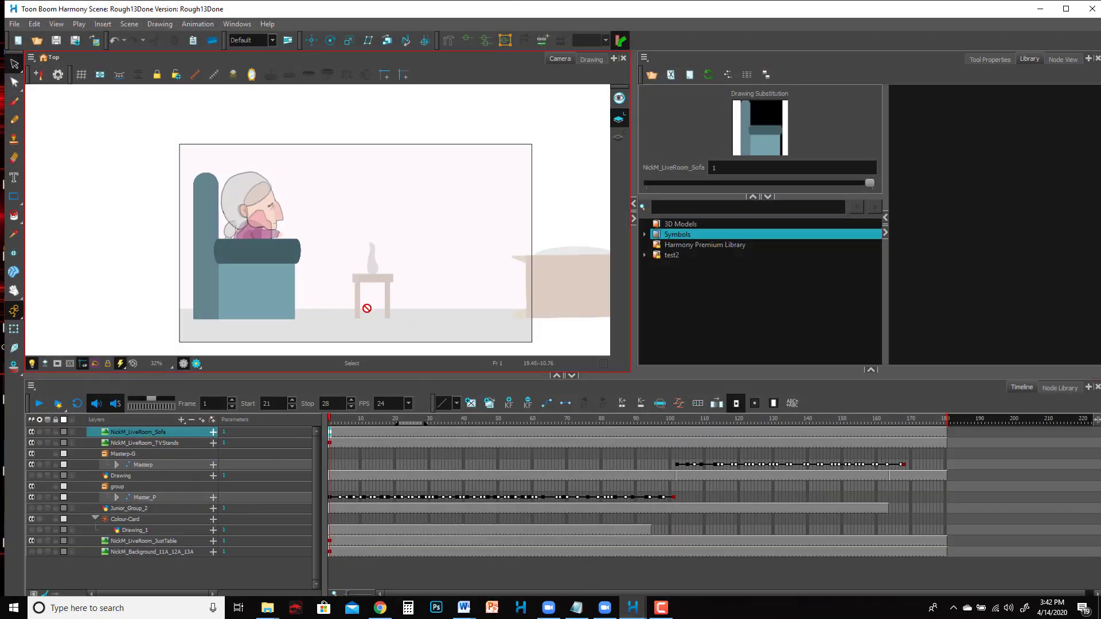
pyautogui.click(1040, 9)
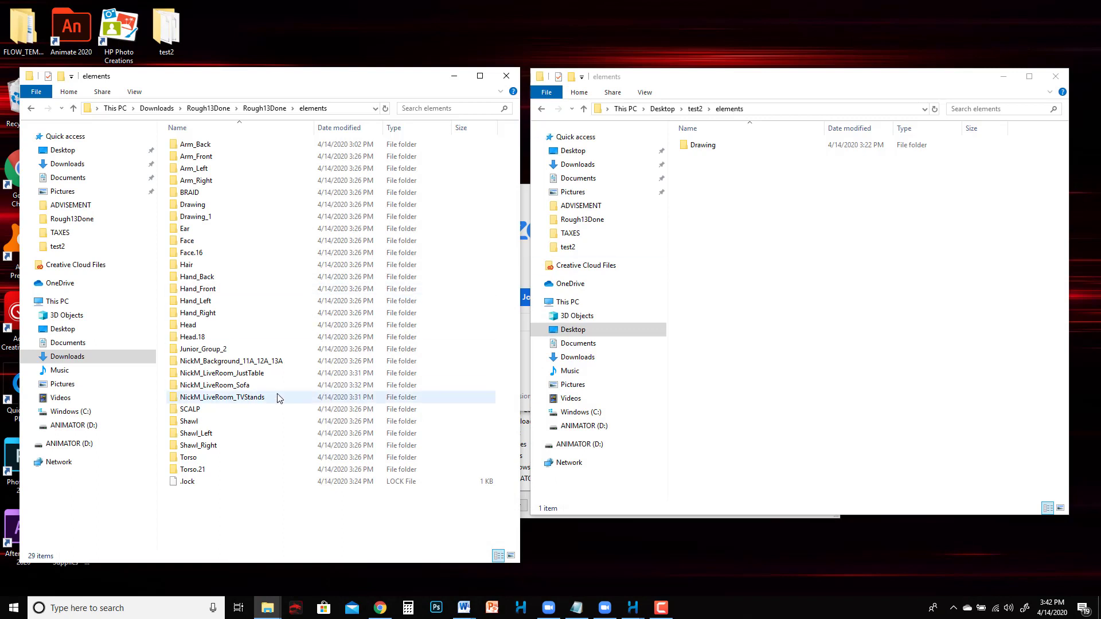
# - Copy the four NickM folders, from Background_11A_12A_13A through LiveRoom_TVStands, in Rough13Done's elements
pyautogui.click(270, 360)
pyautogui.keyDown('shift'); pyautogui.click(216, 400); pyautogui.keyUp('shift')
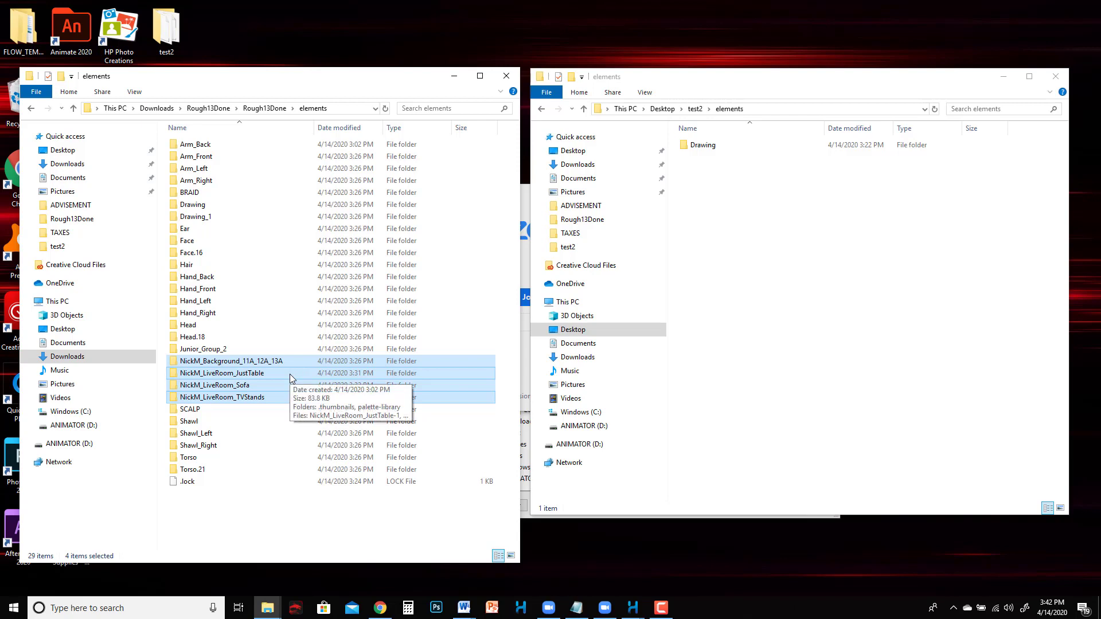
pyautogui.click(243, 364)
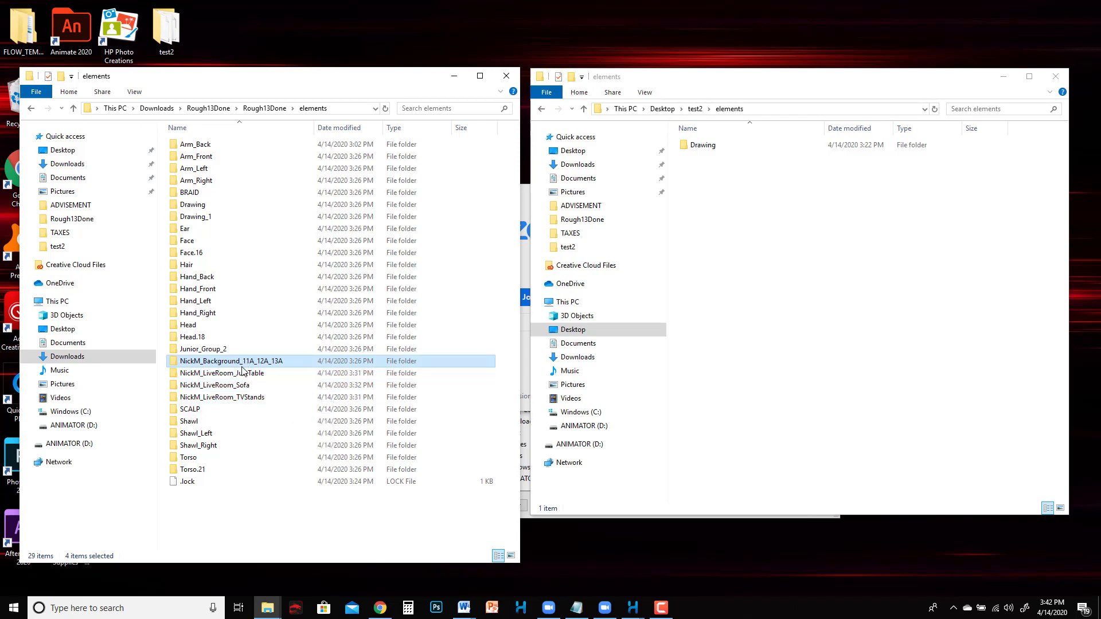
pyautogui.keyDown('shift'); pyautogui.click(243, 397); pyautogui.keyUp('shift')
pyautogui.rightClick(243, 398)
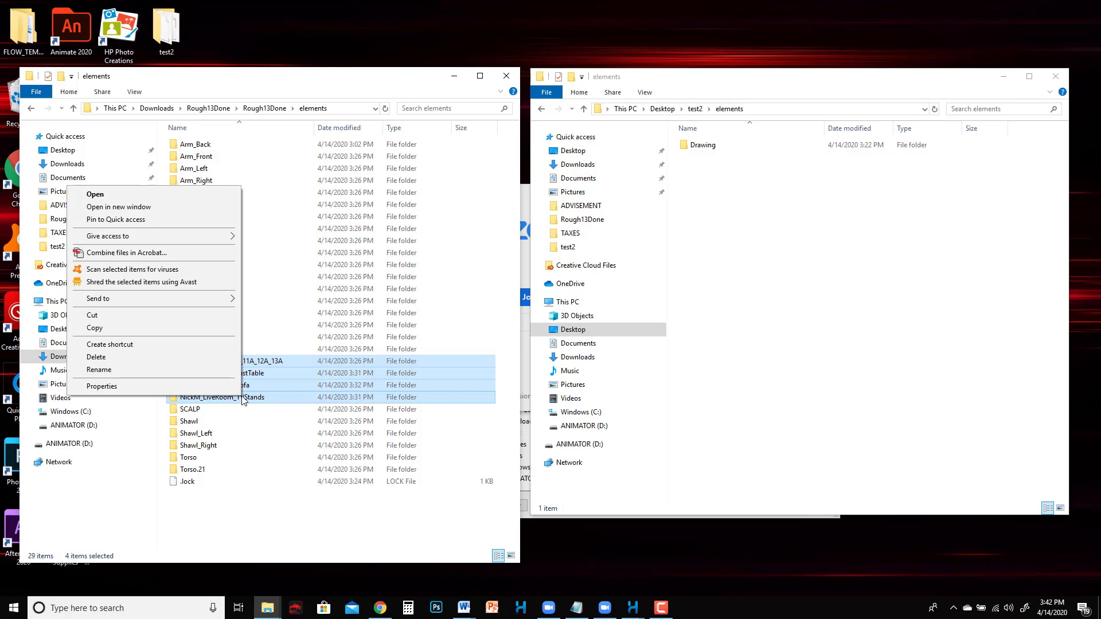
pyautogui.click(181, 321)
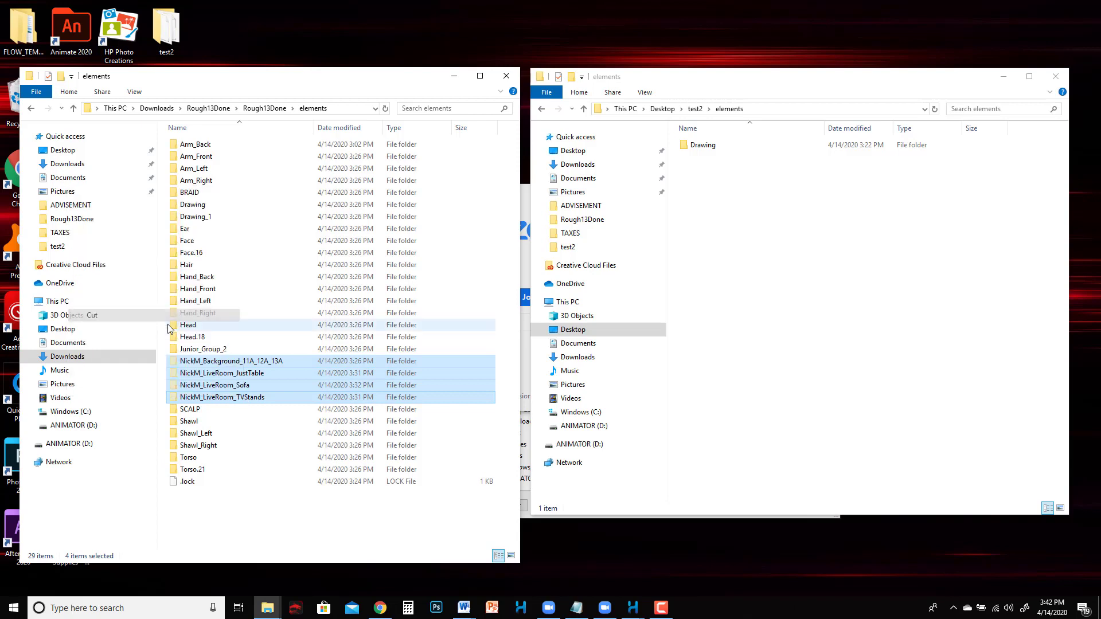
pyautogui.rightClick(228, 397)
pyautogui.click(126, 321)
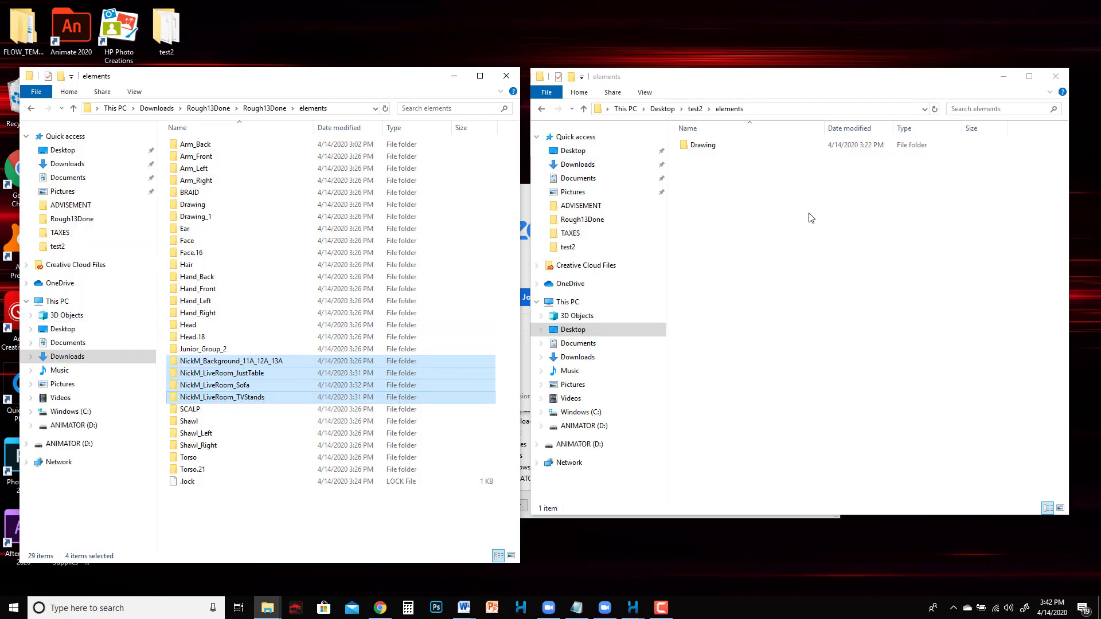
# - Paste the four NickM folders into test2's elements folder
pyautogui.click(833, 192)
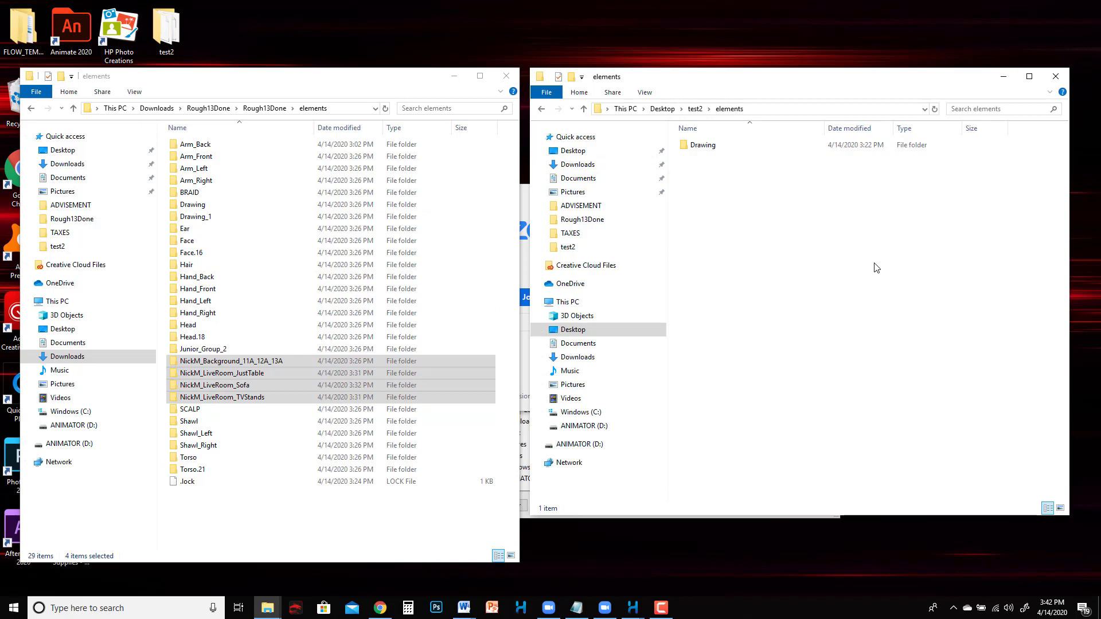
pyautogui.rightClick(766, 242)
pyautogui.click(696, 316)
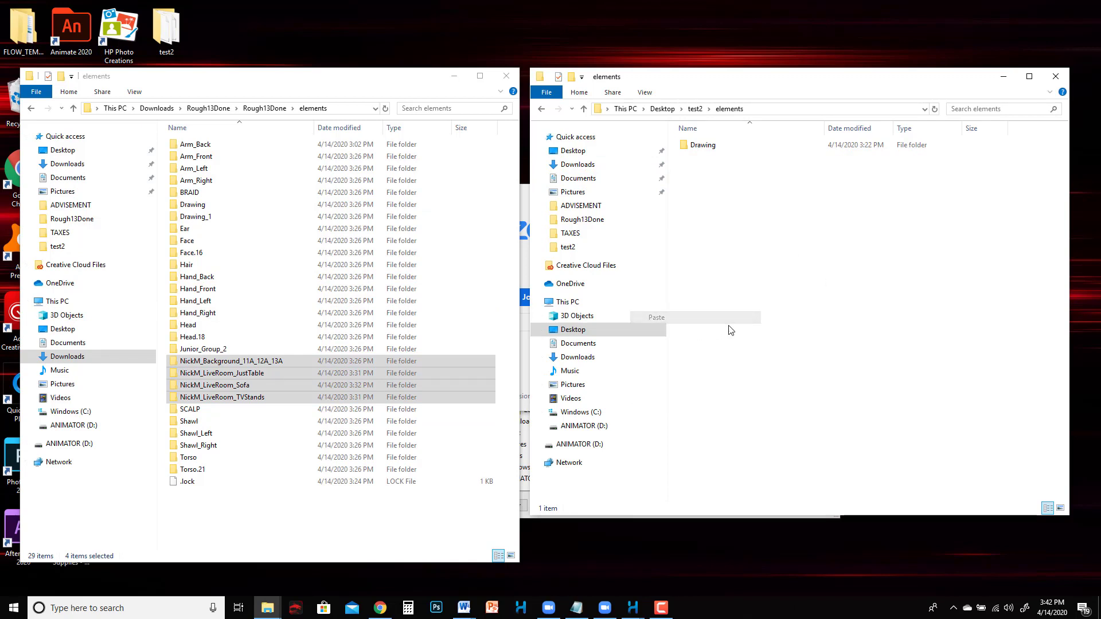
pyautogui.click(794, 304)
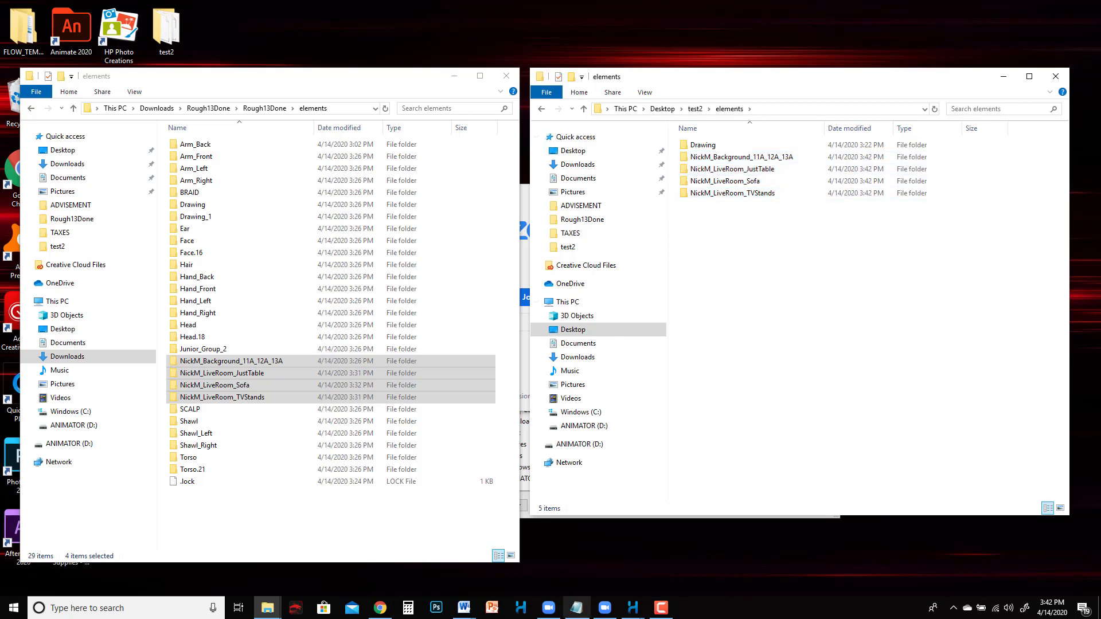
# - Reopen test2.xstage from Desktop > test2 through Open Scene
pyautogui.moveTo(635, 612)
pyautogui.click(704, 549)
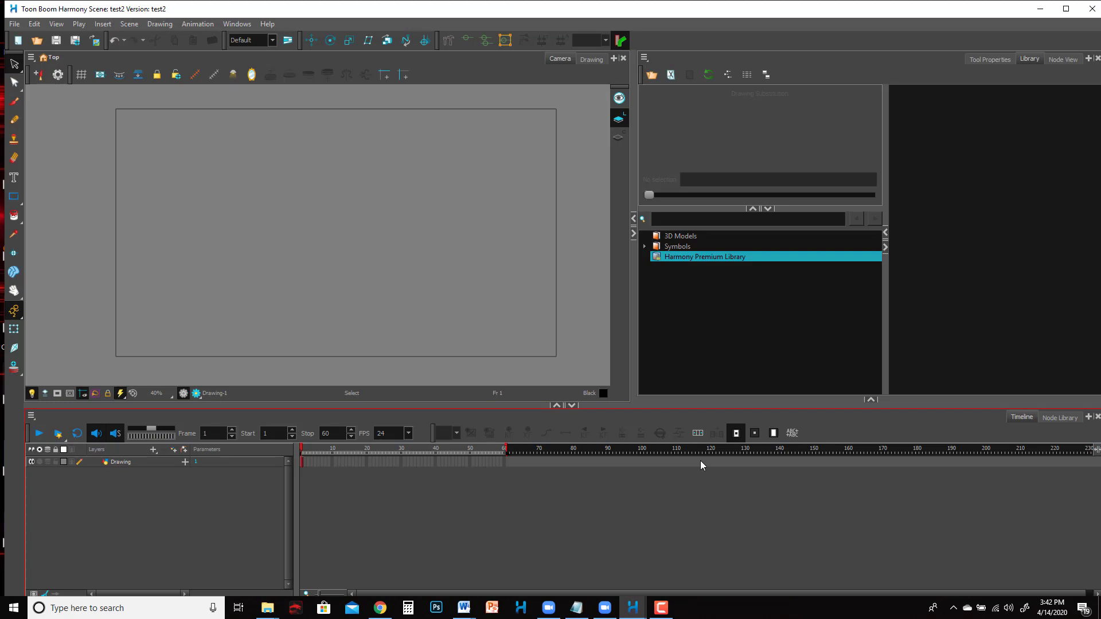
pyautogui.click(14, 24)
pyautogui.press('Escape')
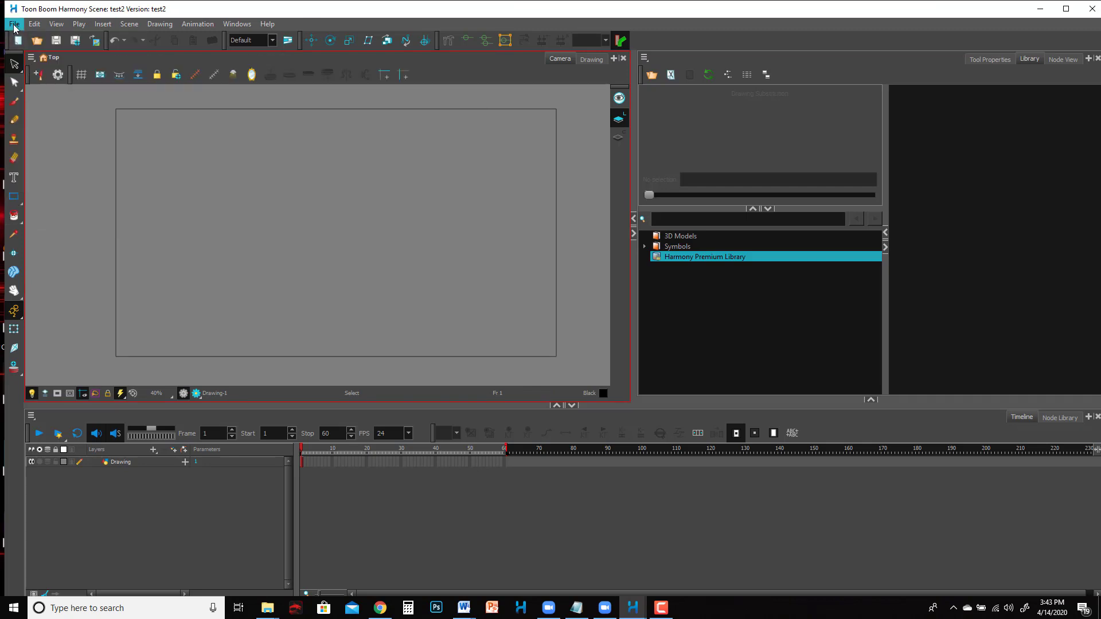
pyautogui.click(15, 24)
pyautogui.click(26, 48)
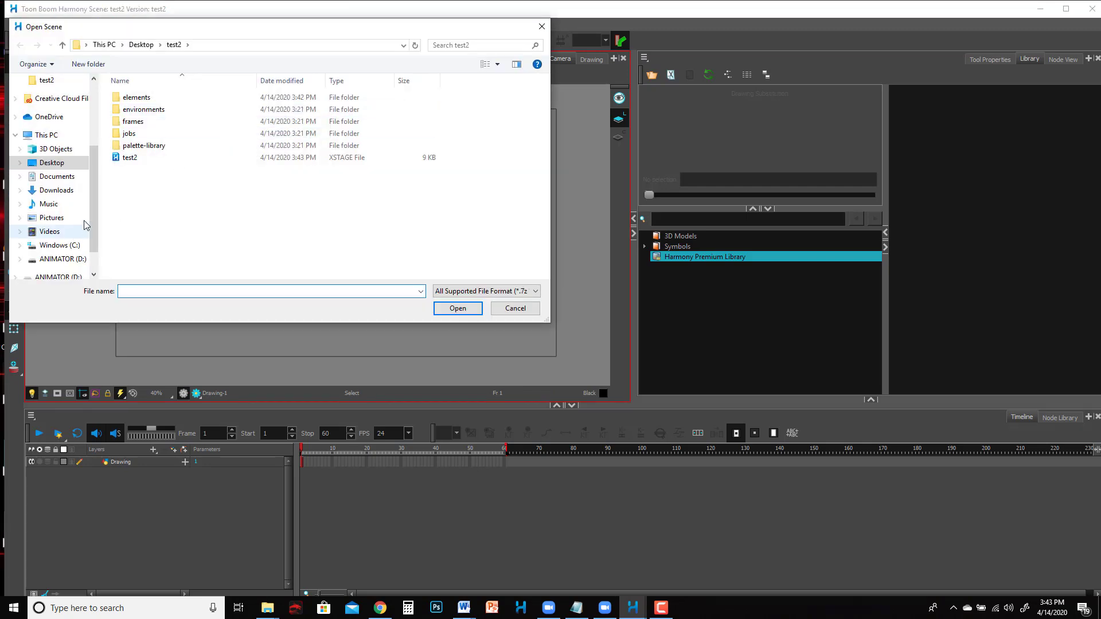
pyautogui.doubleClick(138, 158)
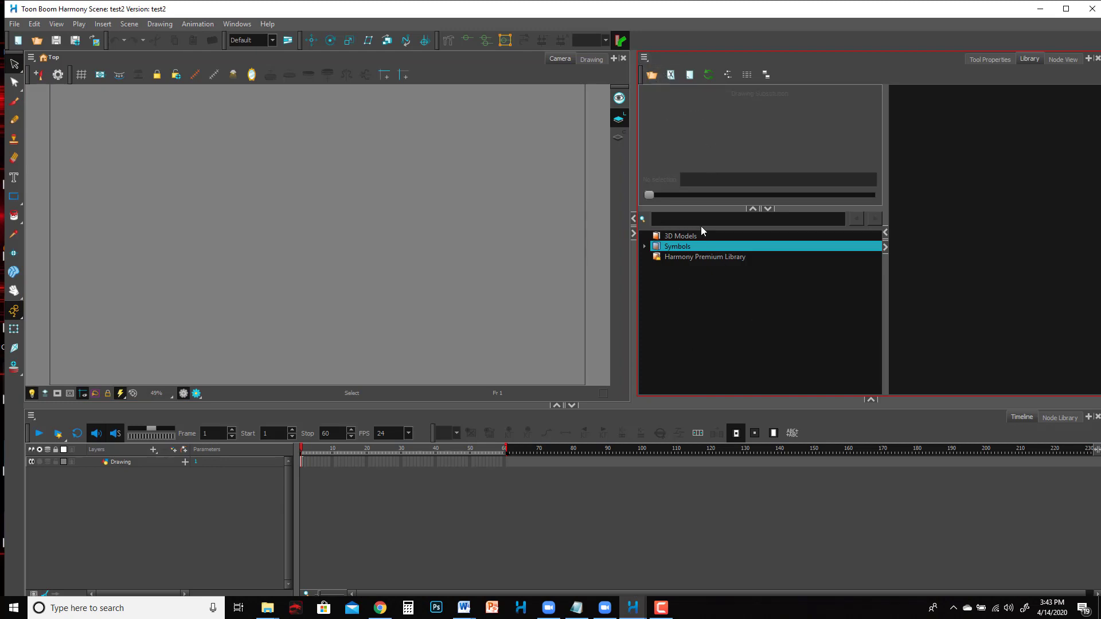
# - Link Desktop > test2 > elements as a library via Folders > Open Library
pyautogui.click(644, 57)
pyautogui.moveTo(667, 98)
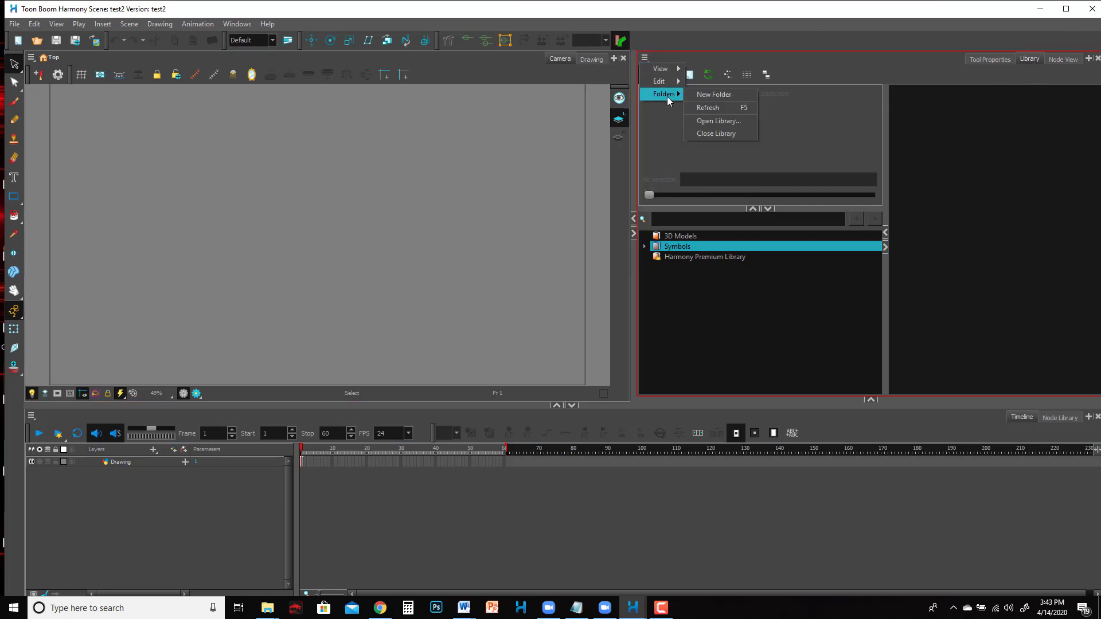
pyautogui.click(738, 121)
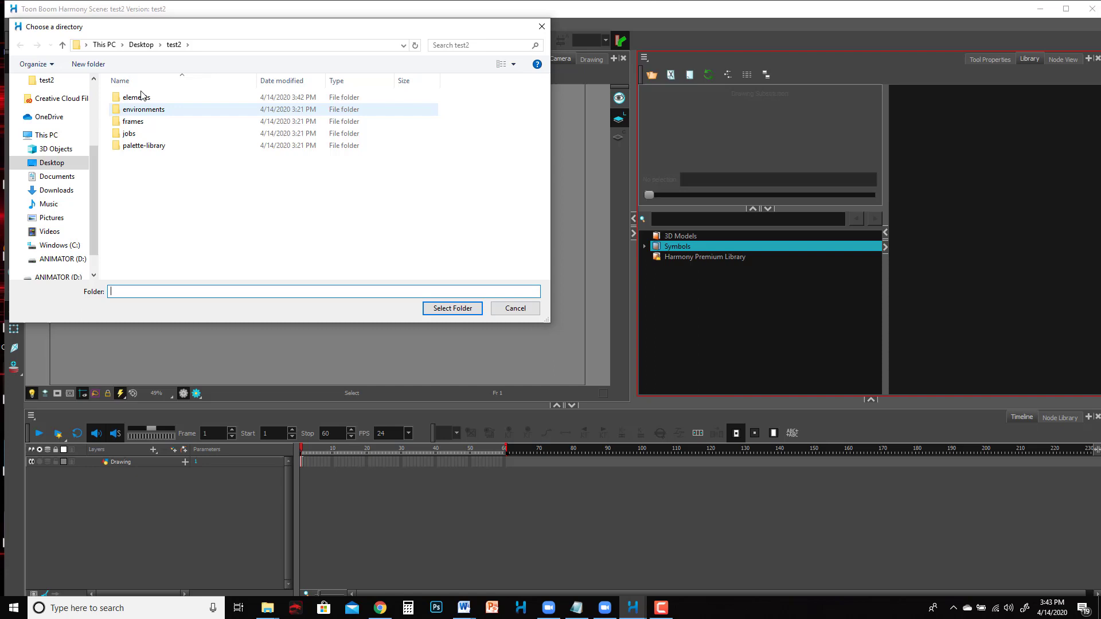
pyautogui.click(142, 45)
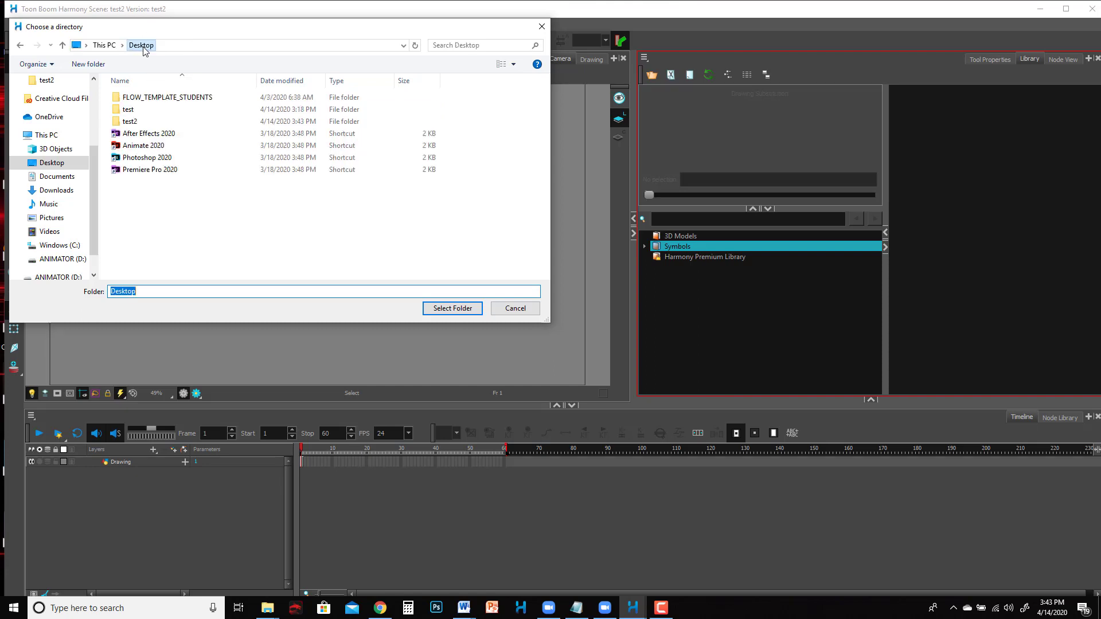
pyautogui.doubleClick(137, 122)
pyautogui.doubleClick(136, 98)
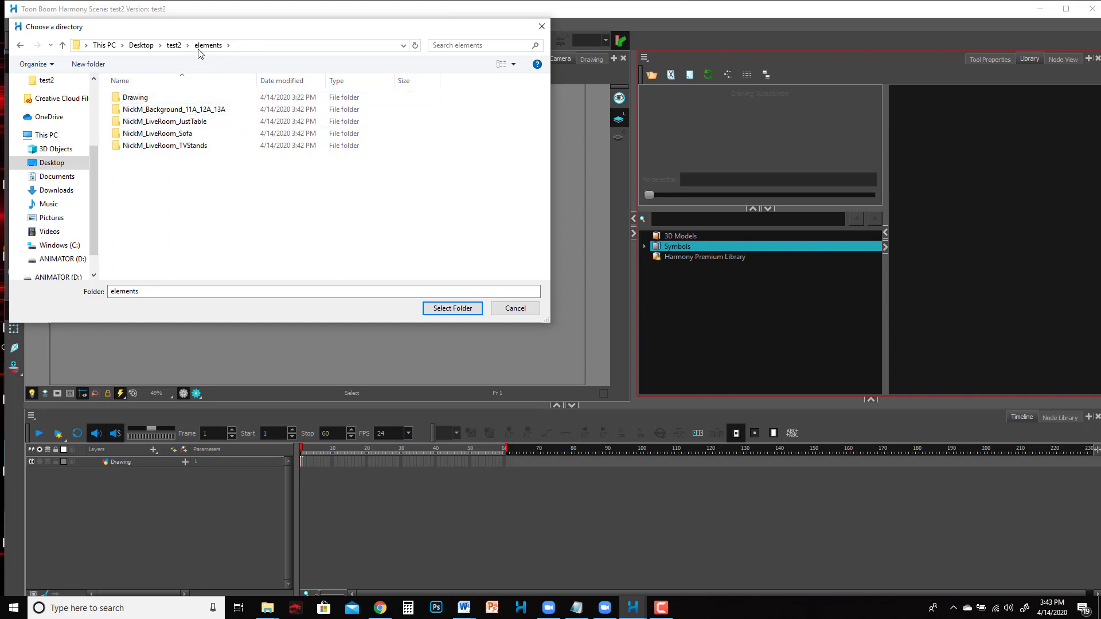
pyautogui.click(453, 309)
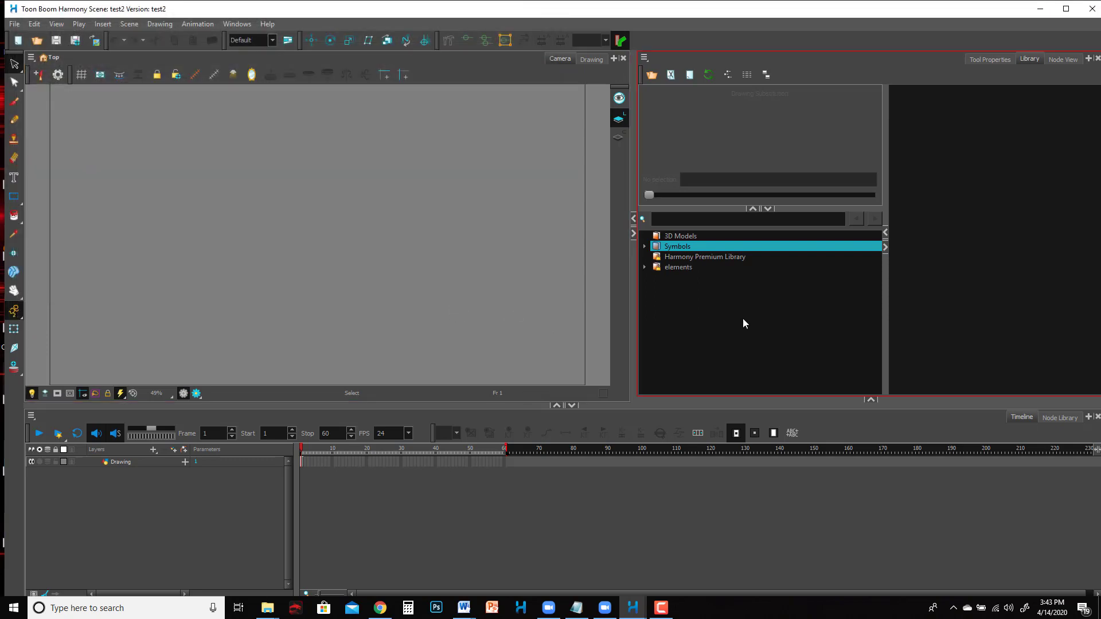
# - Grant Right To Modify on the elements library
pyautogui.click(677, 269)
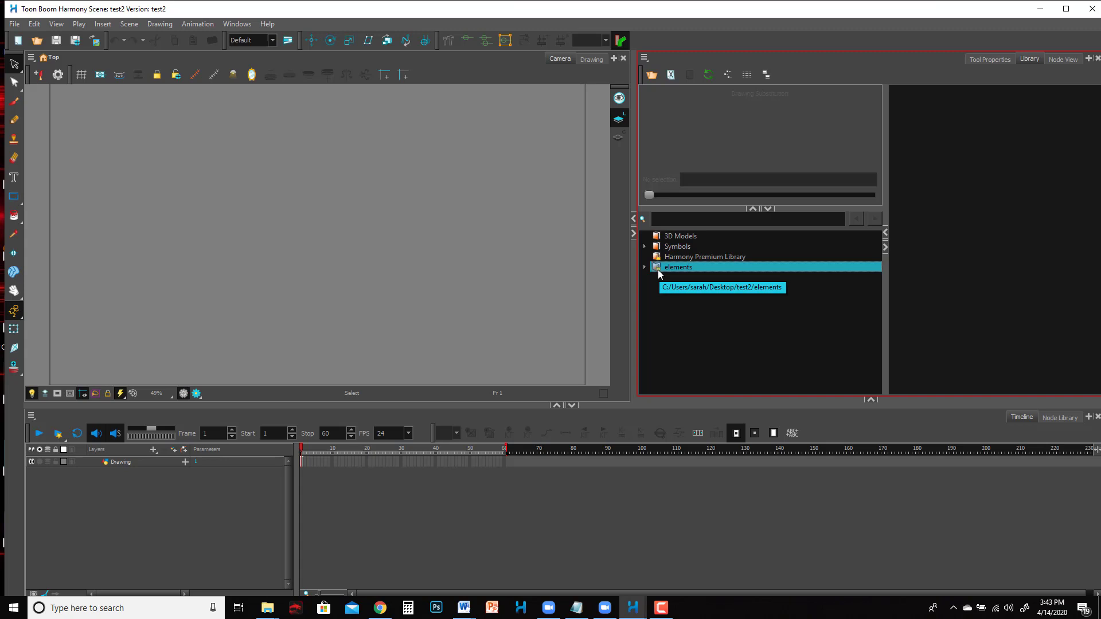
pyautogui.rightClick(659, 271)
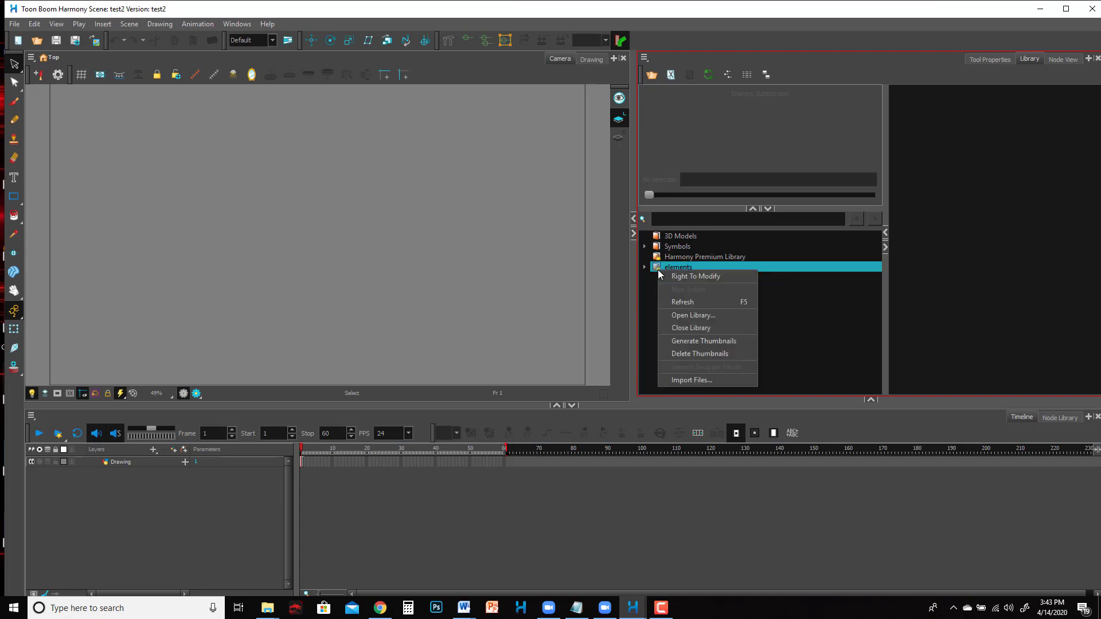
pyautogui.click(714, 278)
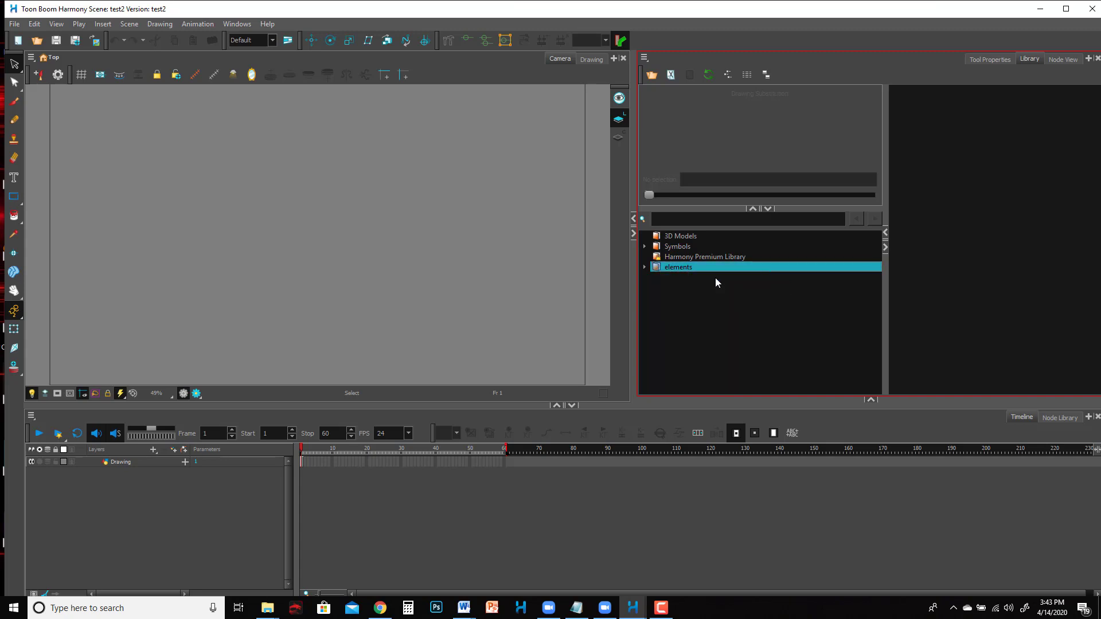
# - Expand the library, browse the NickM element folders and preview the background png
pyautogui.click(646, 270)
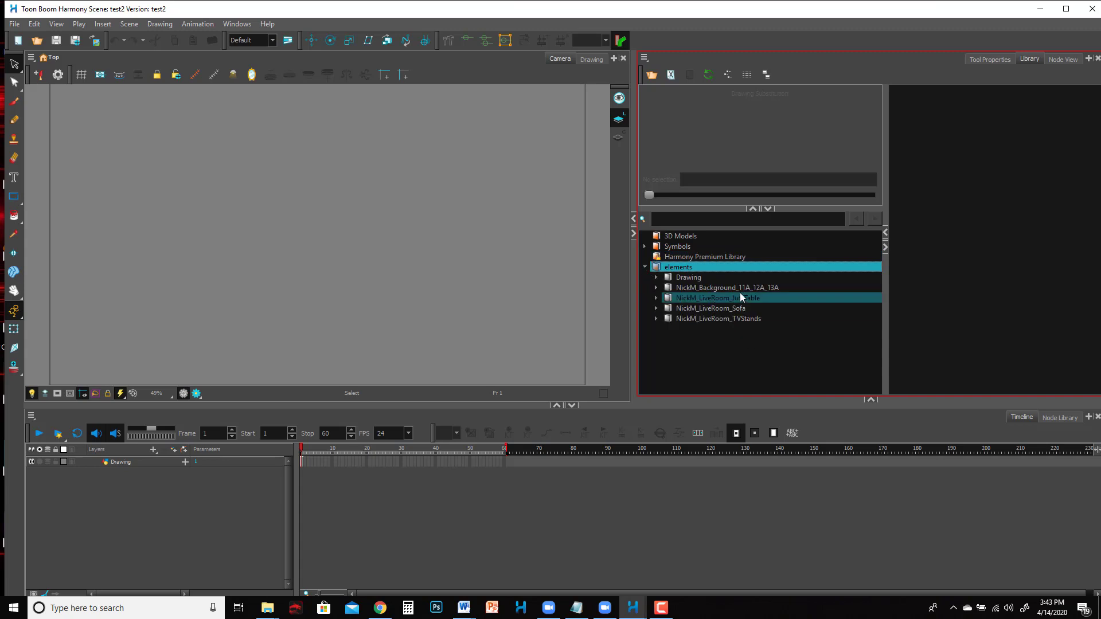
pyautogui.click(688, 288)
pyautogui.click(693, 298)
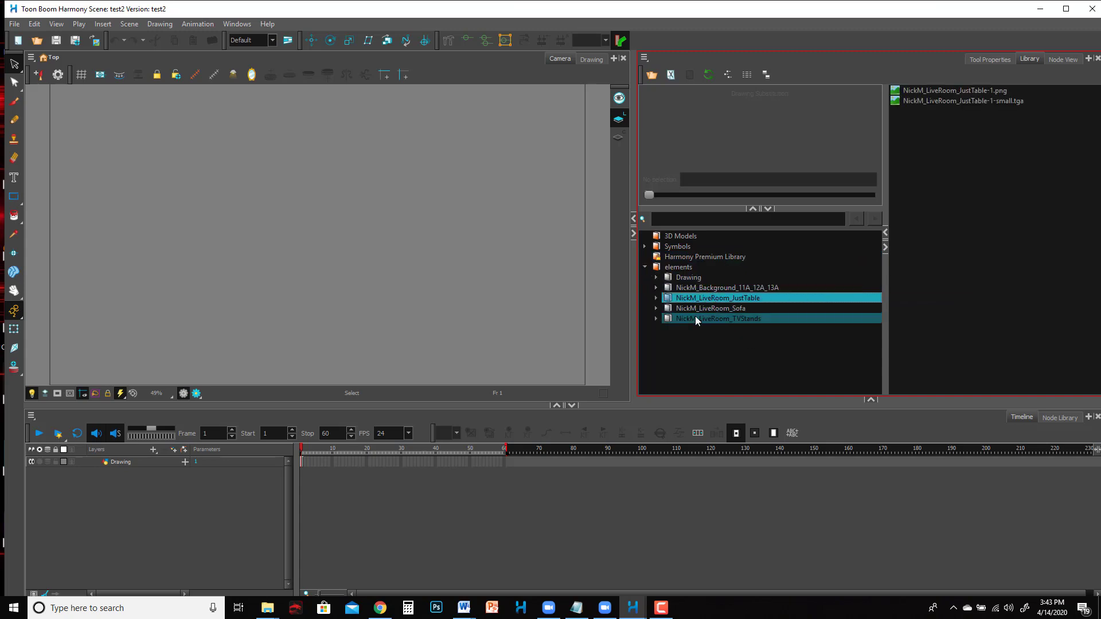
pyautogui.click(697, 318)
pyautogui.click(700, 300)
pyautogui.click(705, 288)
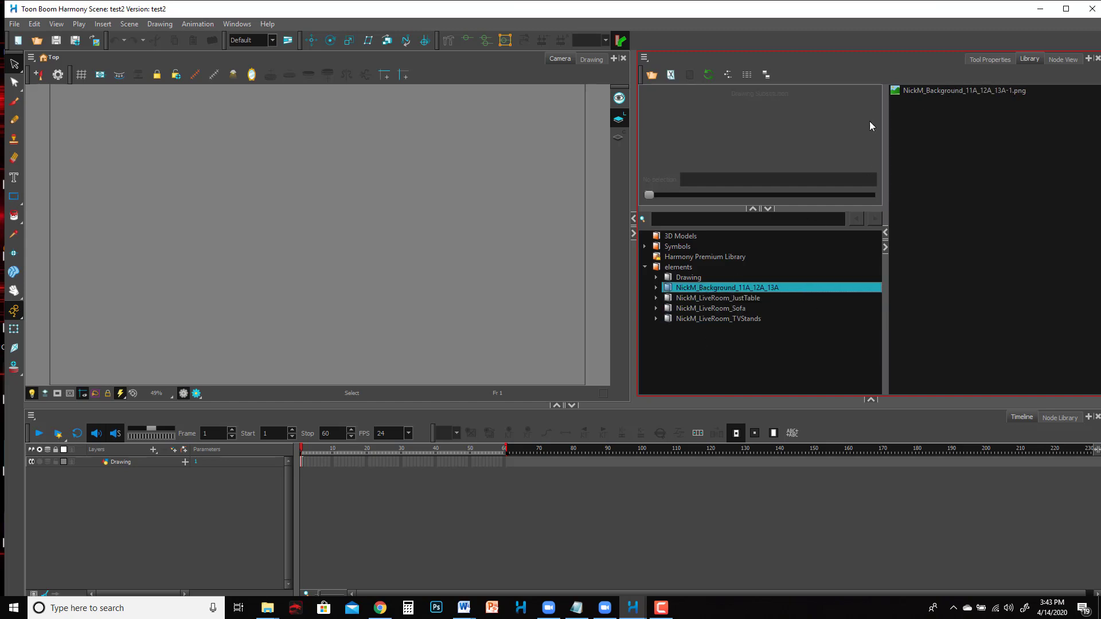
pyautogui.click(927, 91)
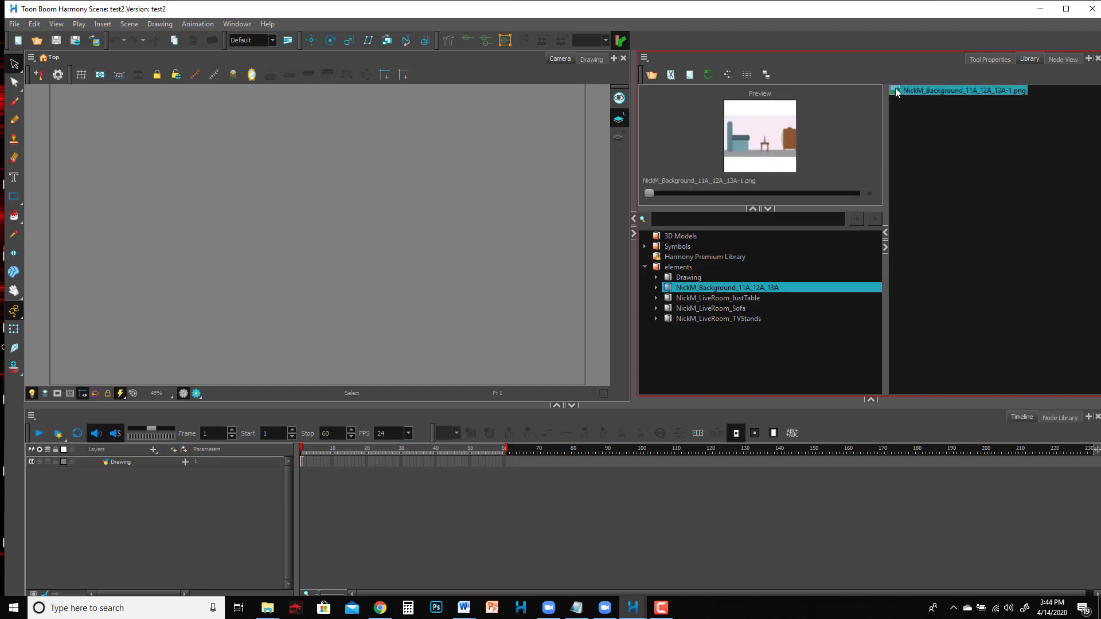
# - Drag the JustTable, Sofa and TVStands png images from the Library into the camera view
pyautogui.click(704, 300)
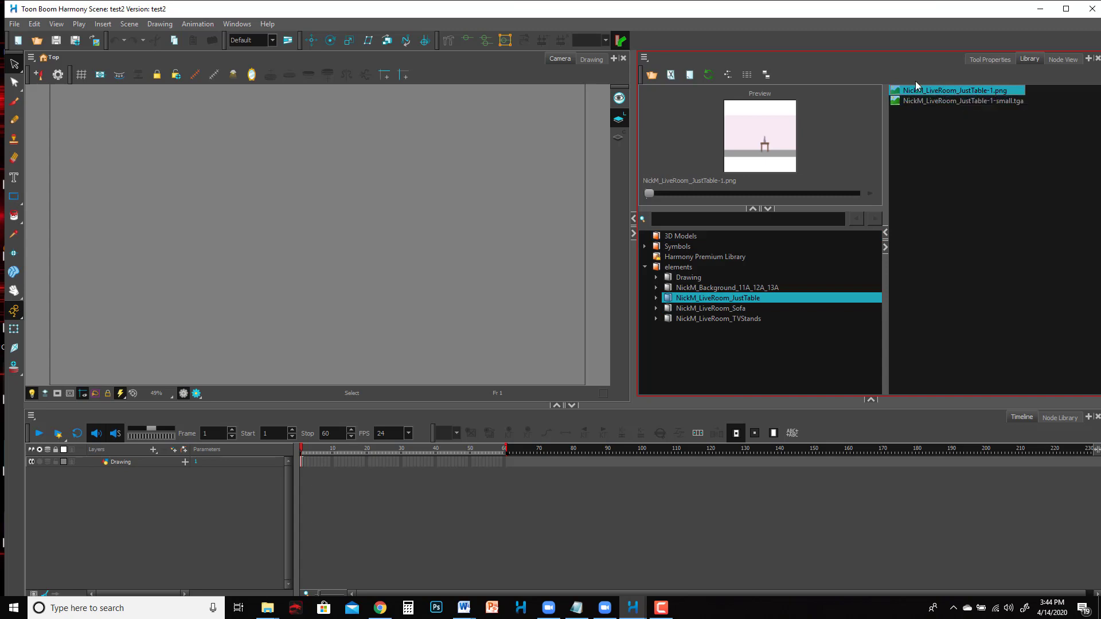
pyautogui.moveTo(894, 92); pyautogui.dragTo(492, 206)
pyautogui.moveTo(326, 237); pyautogui.dragTo(327, 236)
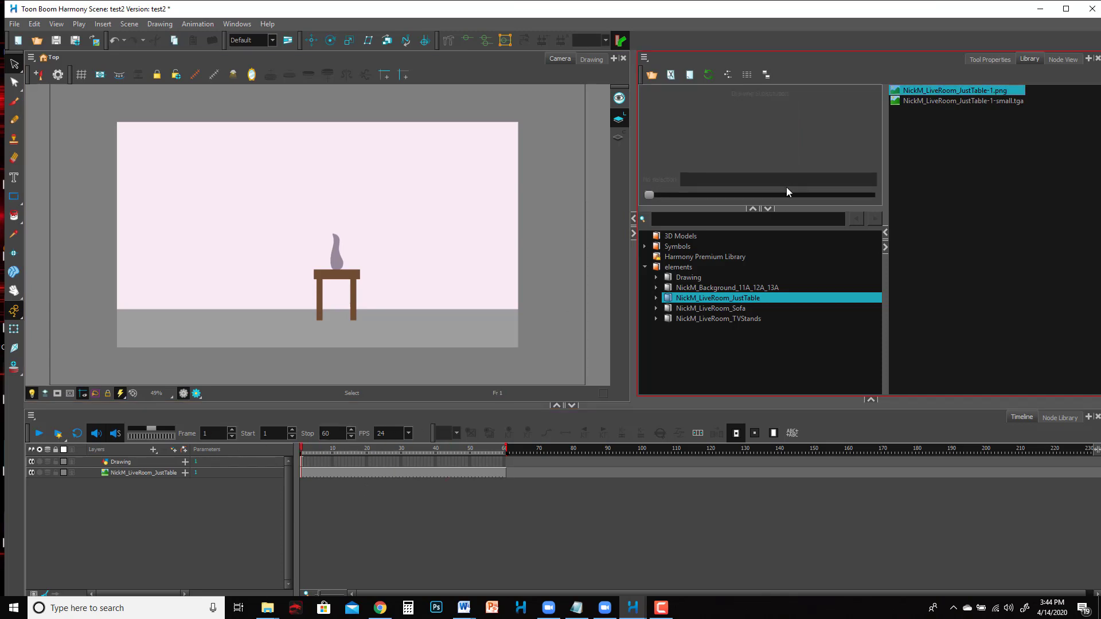
pyautogui.click(734, 308)
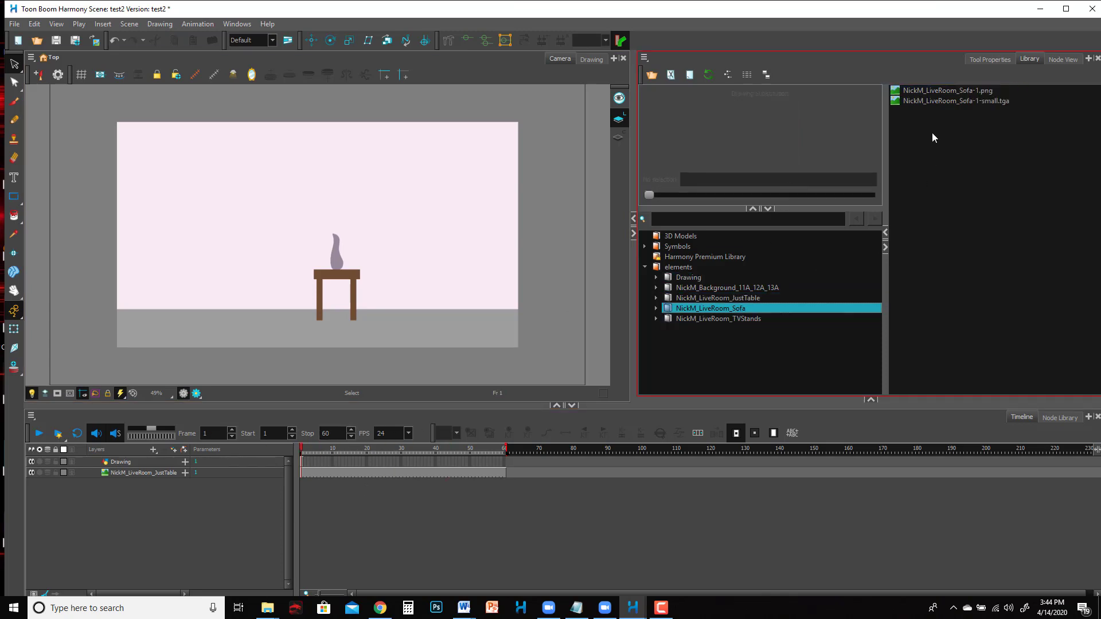
pyautogui.click(940, 91)
pyautogui.moveTo(935, 91)
pyautogui.mouseDown()
pyautogui.moveTo(301, 267)
pyautogui.moveTo(178, 282)
pyautogui.moveTo(170, 261)
pyautogui.moveTo(137, 258)
pyautogui.mouseUp()
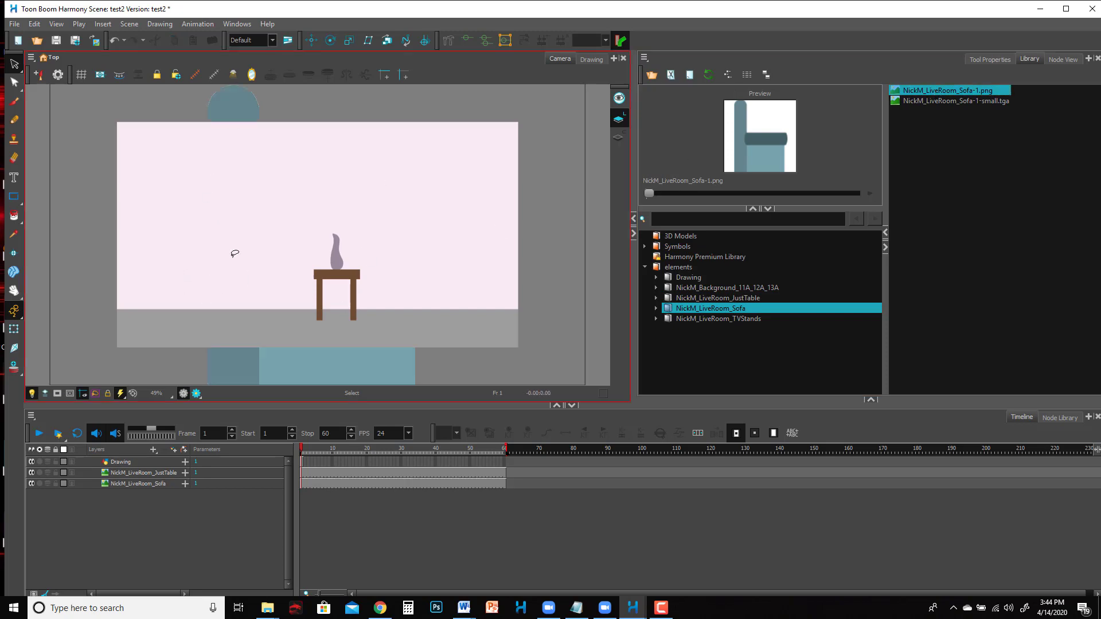
pyautogui.scroll(-2, 427, 277)
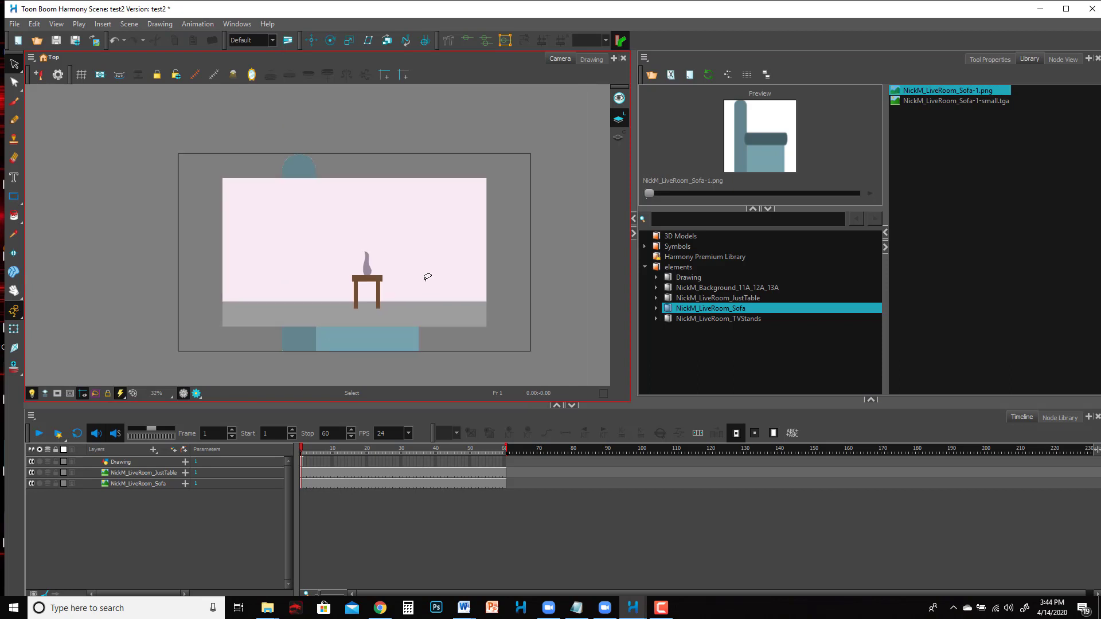
pyautogui.scroll(1, 428, 238)
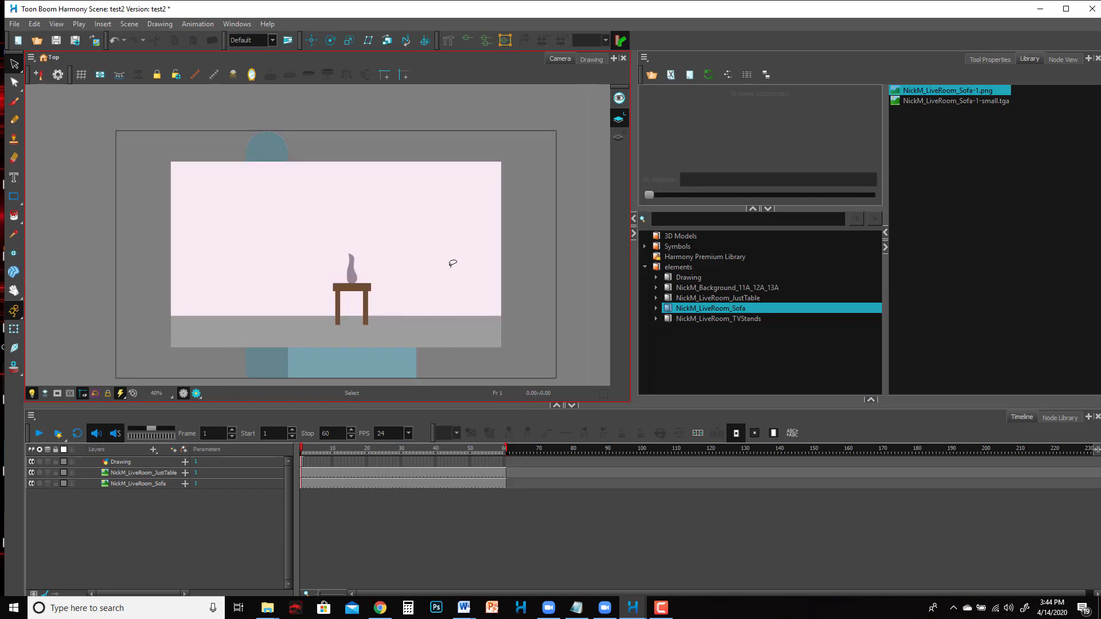
pyautogui.click(711, 320)
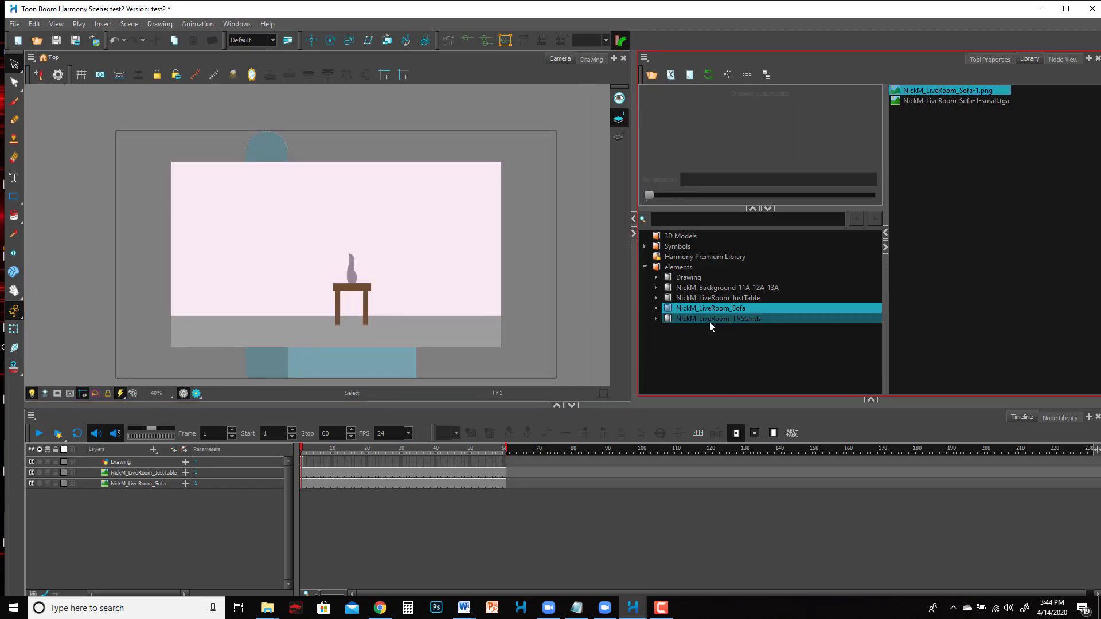
pyautogui.click(918, 94)
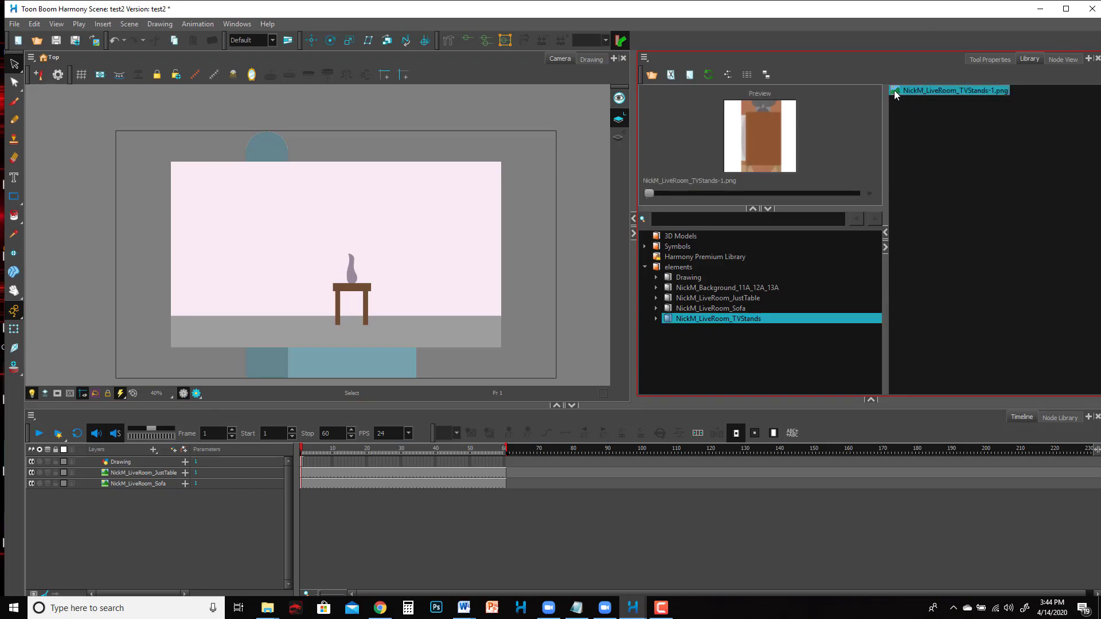
pyautogui.moveTo(893, 91); pyautogui.dragTo(148, 201)
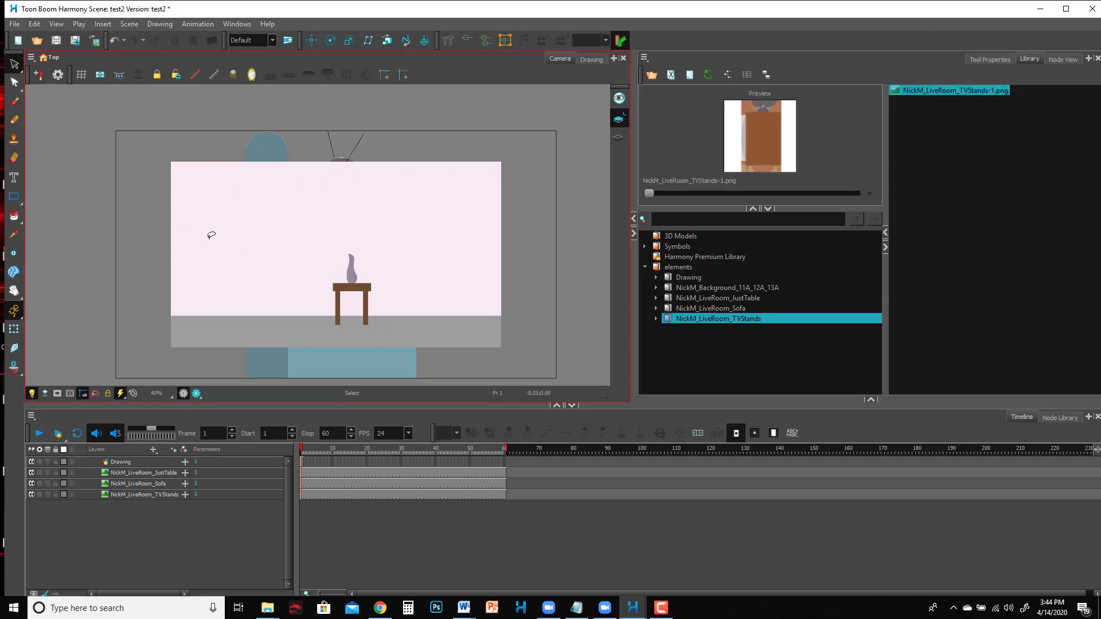
# - Move the TVStands layer up under Drawing and toggle JustTable's visibility to check stacking
pyautogui.click(165, 497)
pyautogui.moveTo(155, 466); pyautogui.dragTo(160, 525)
pyautogui.click(163, 497)
pyautogui.click(162, 484)
pyautogui.click(33, 495)
pyautogui.click(32, 495)
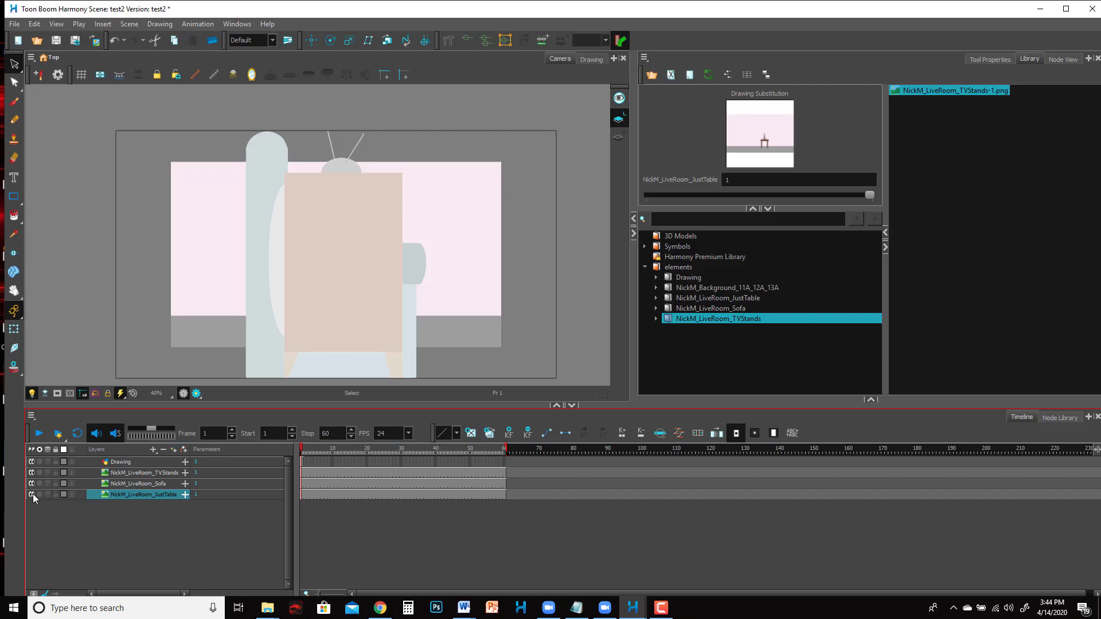
pyautogui.click(32, 495)
pyautogui.click(32, 494)
# - In Rough13Done, inspect the JustTable layer by toggling its visibility and opening its frame menu
pyautogui.moveTo(632, 608)
pyautogui.click(583, 582)
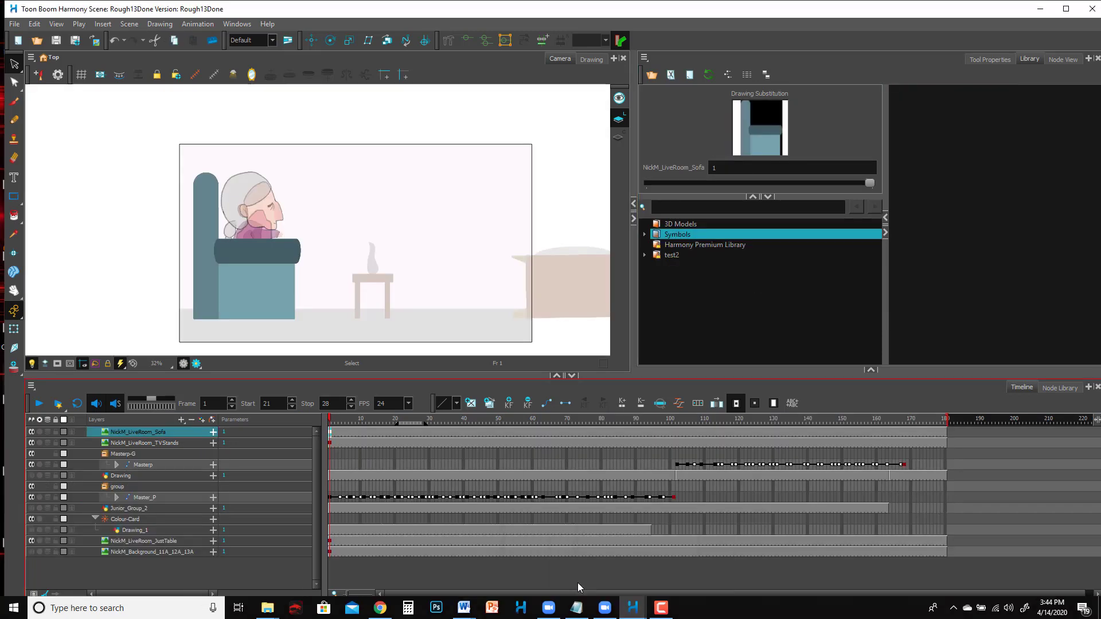
pyautogui.click(329, 552)
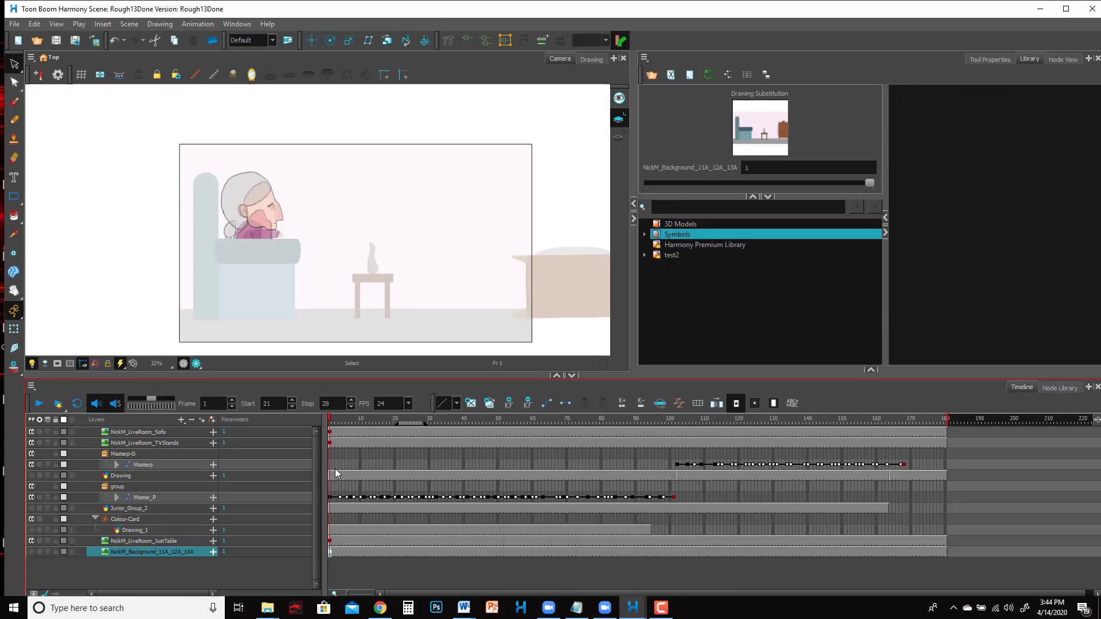
pyautogui.click(331, 540)
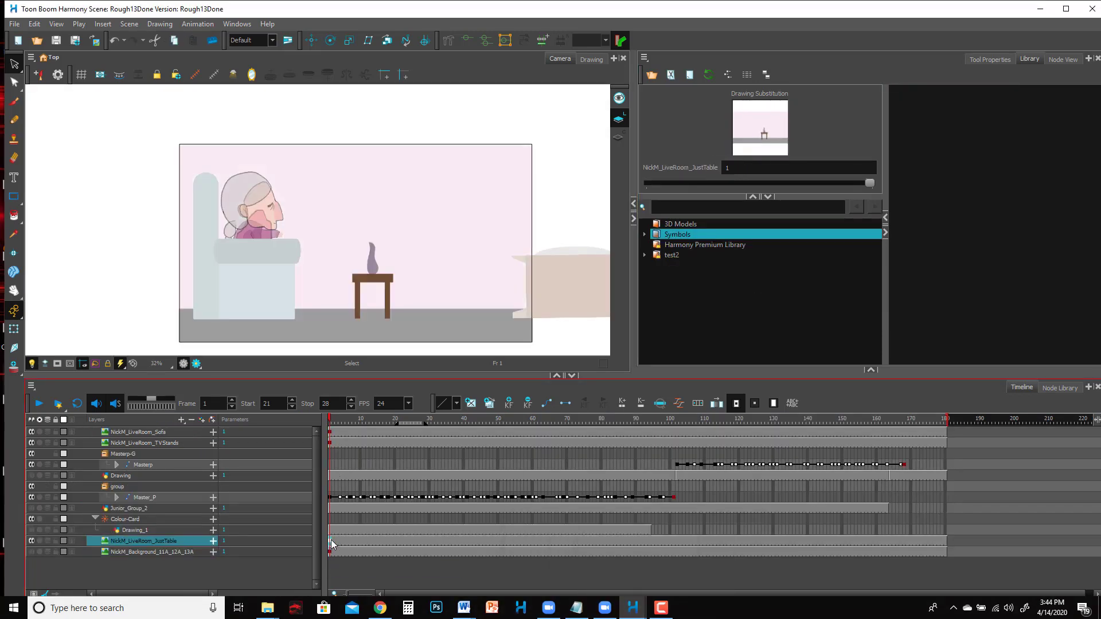
pyautogui.click(32, 541)
pyautogui.click(32, 540)
pyautogui.rightClick(330, 540)
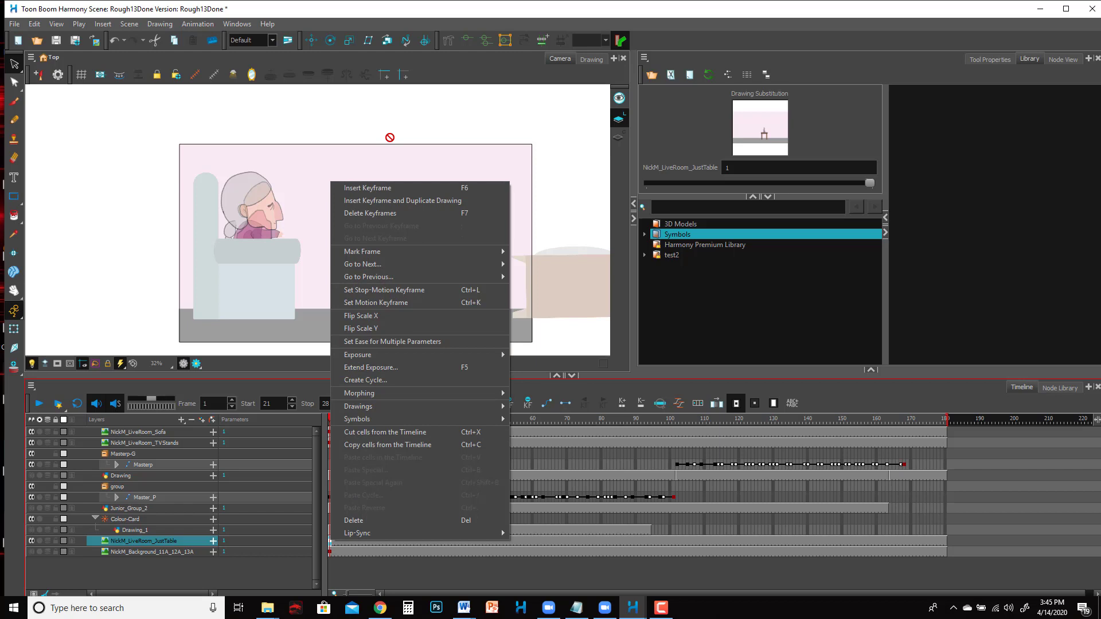
pyautogui.click(411, 127)
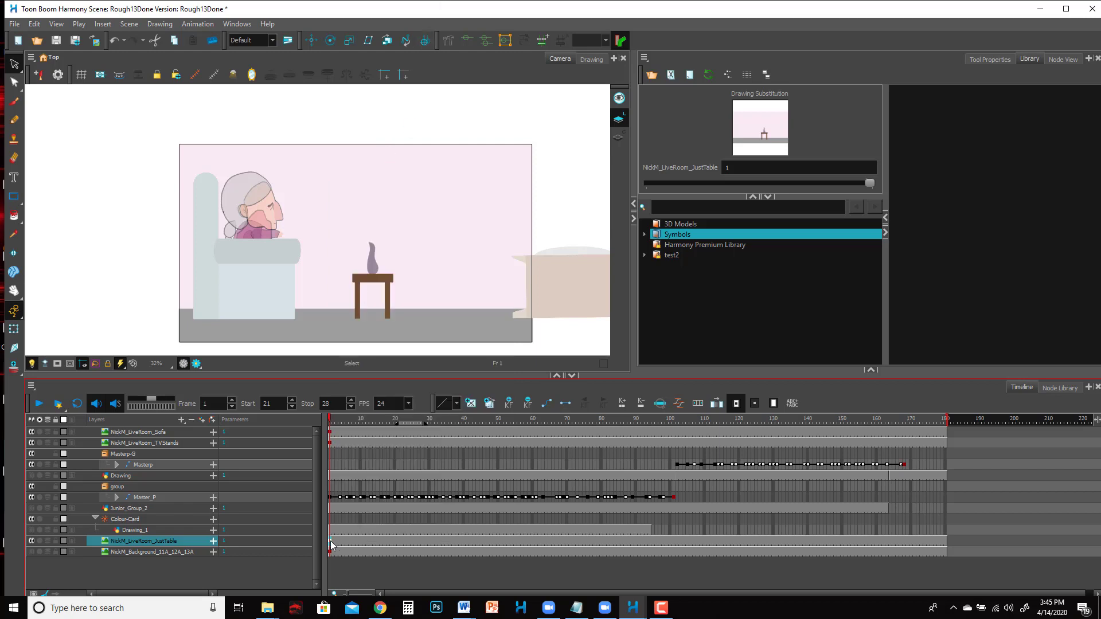
# - Check the TVStands and Sofa layers' visibility and cell menus, then select the JustTable layer
pyautogui.moveTo(330, 545); pyautogui.dragTo(336, 423)
pyautogui.click(329, 444)
pyautogui.click(32, 442)
pyautogui.click(32, 442)
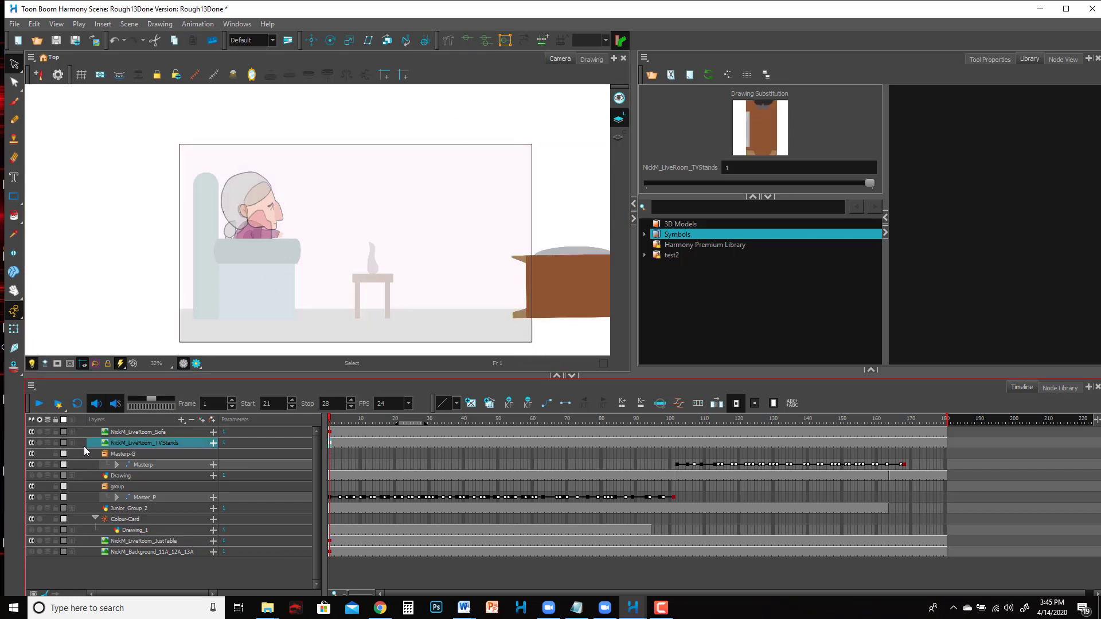
pyautogui.rightClick(330, 444)
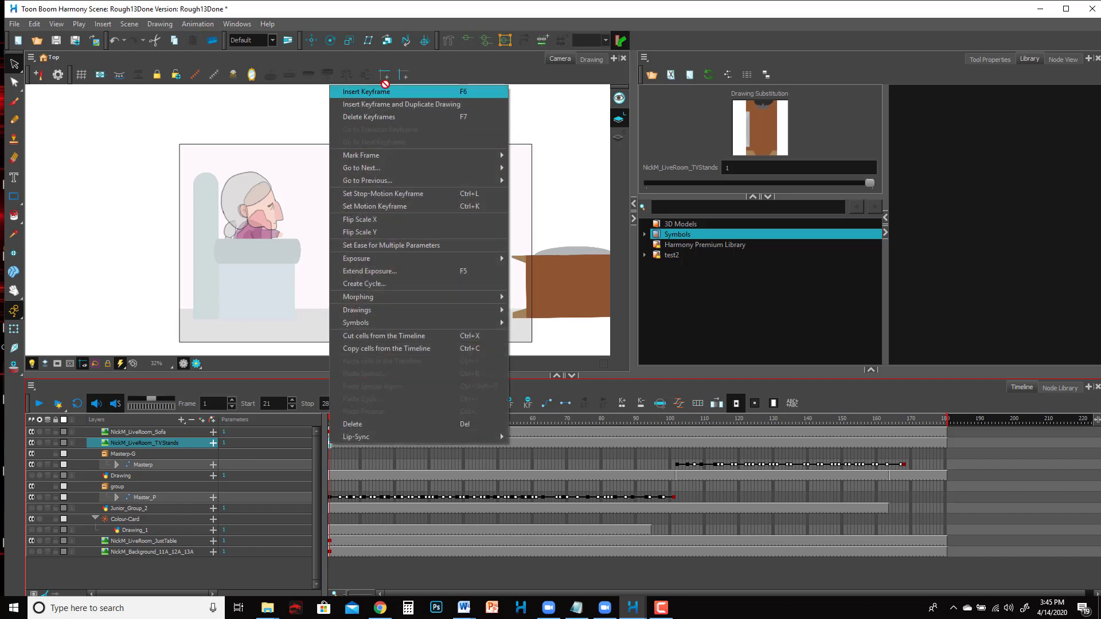
pyautogui.click(146, 432)
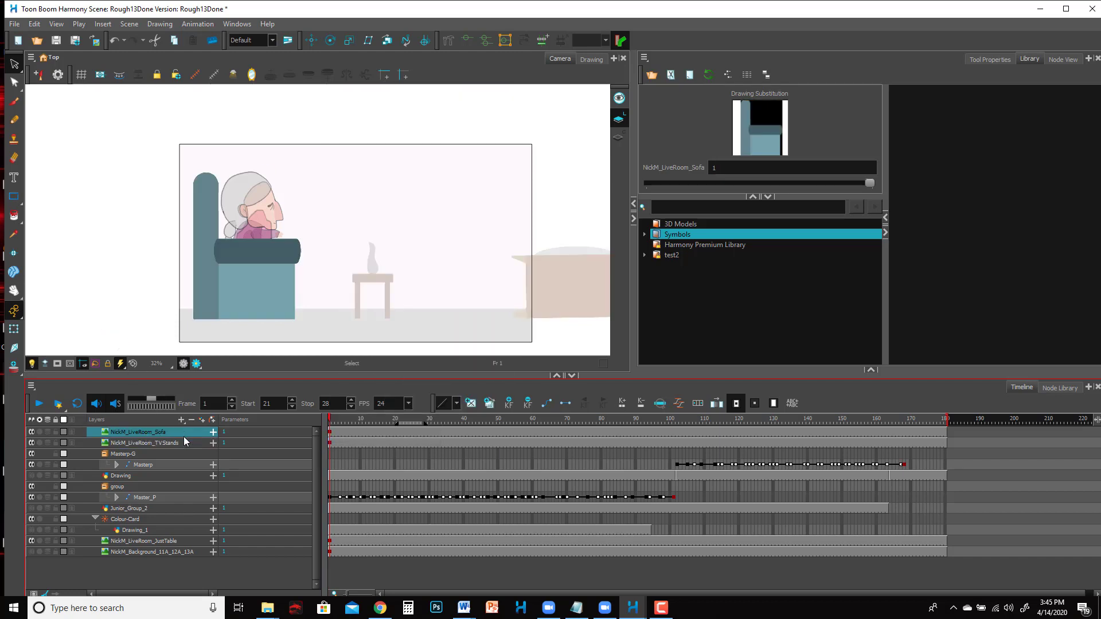
pyautogui.rightClick(331, 435)
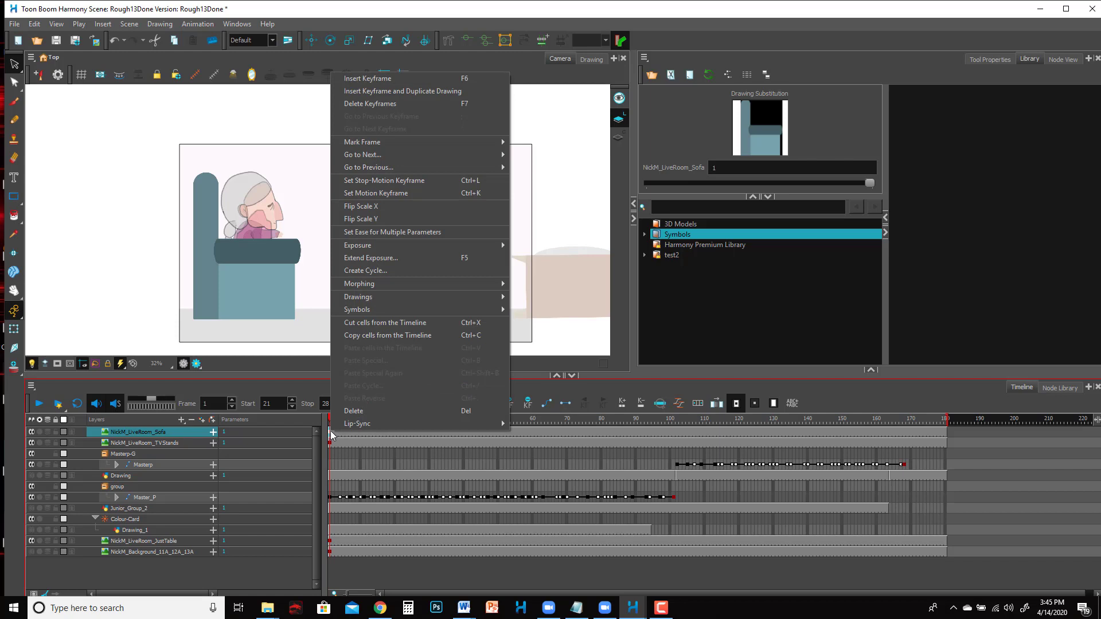
pyautogui.click(388, 5)
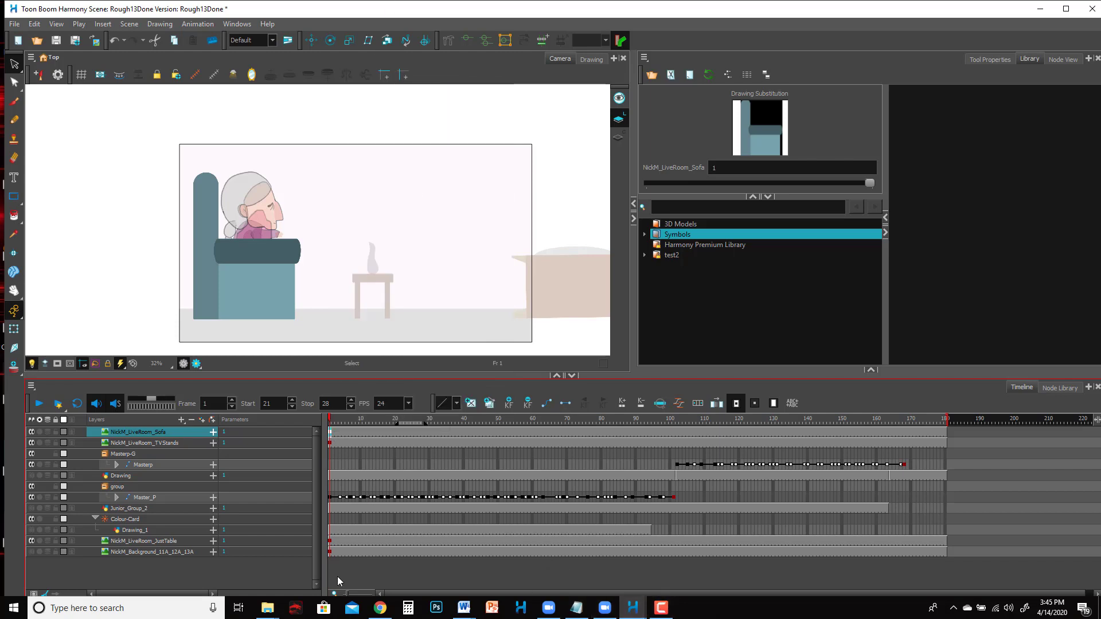
pyautogui.click(331, 542)
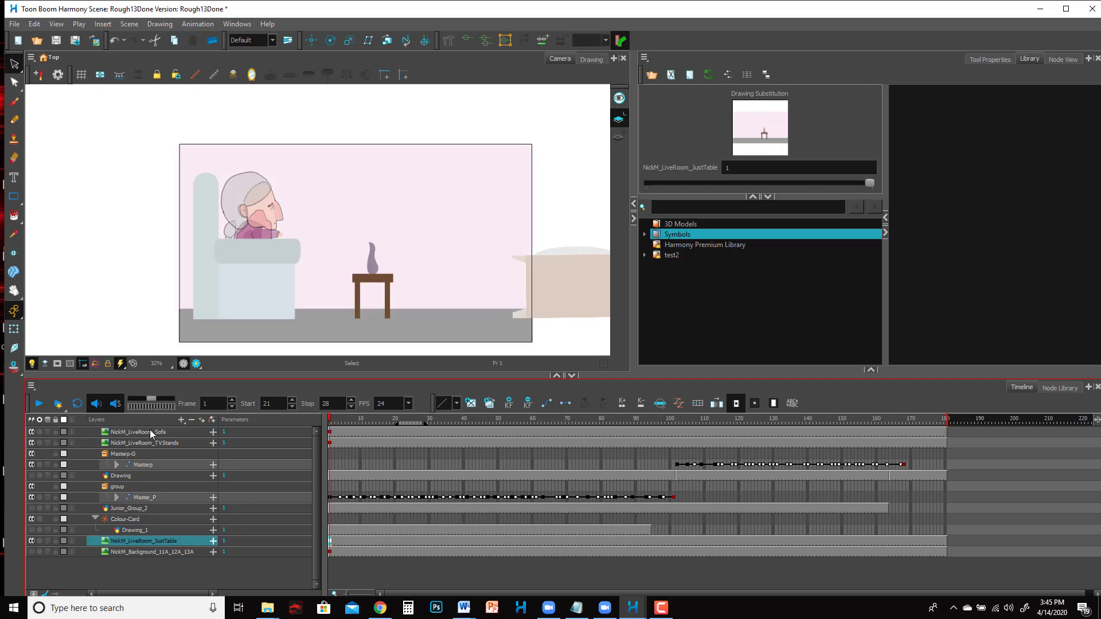
# - Copy the JustTable layer's frame-1 cells in the Rough13Done scene
pyautogui.moveTo(634, 612)
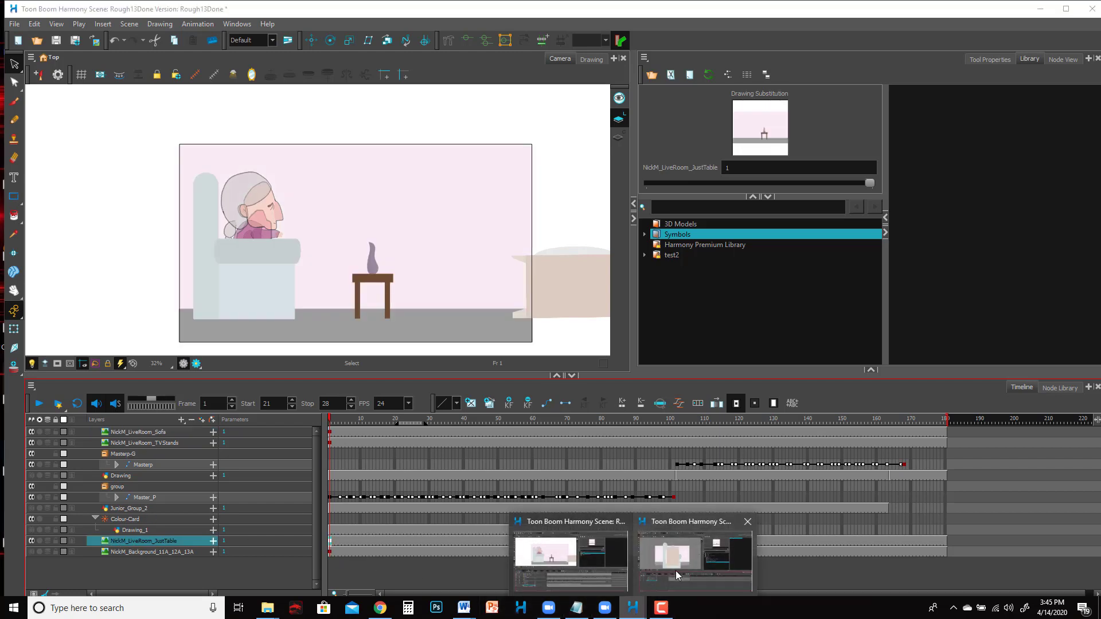
pyautogui.click(676, 570)
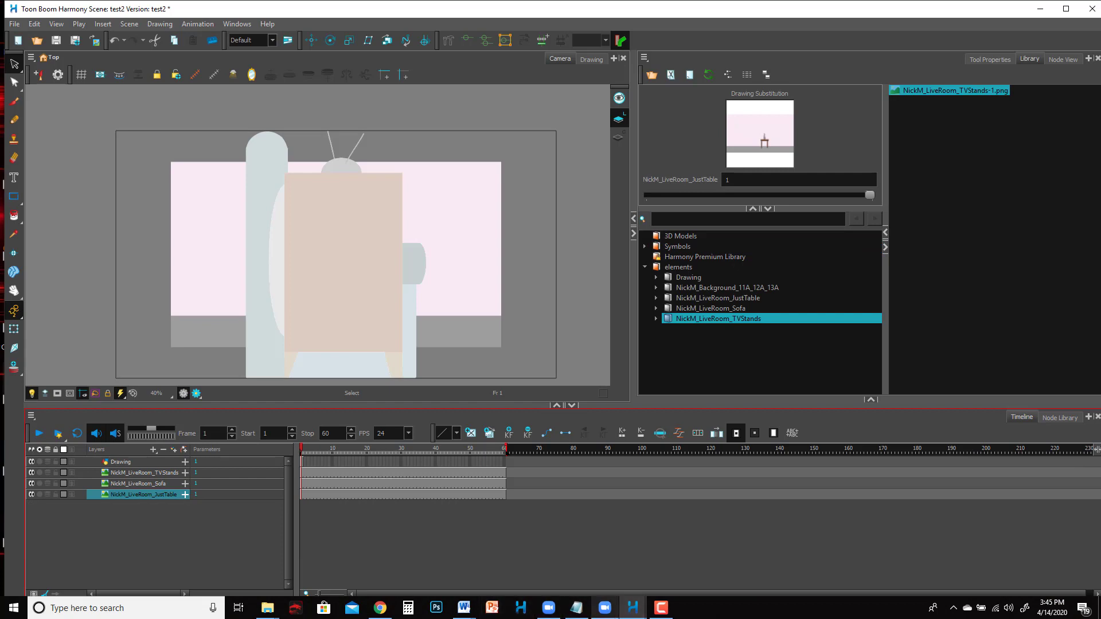
pyautogui.click(559, 568)
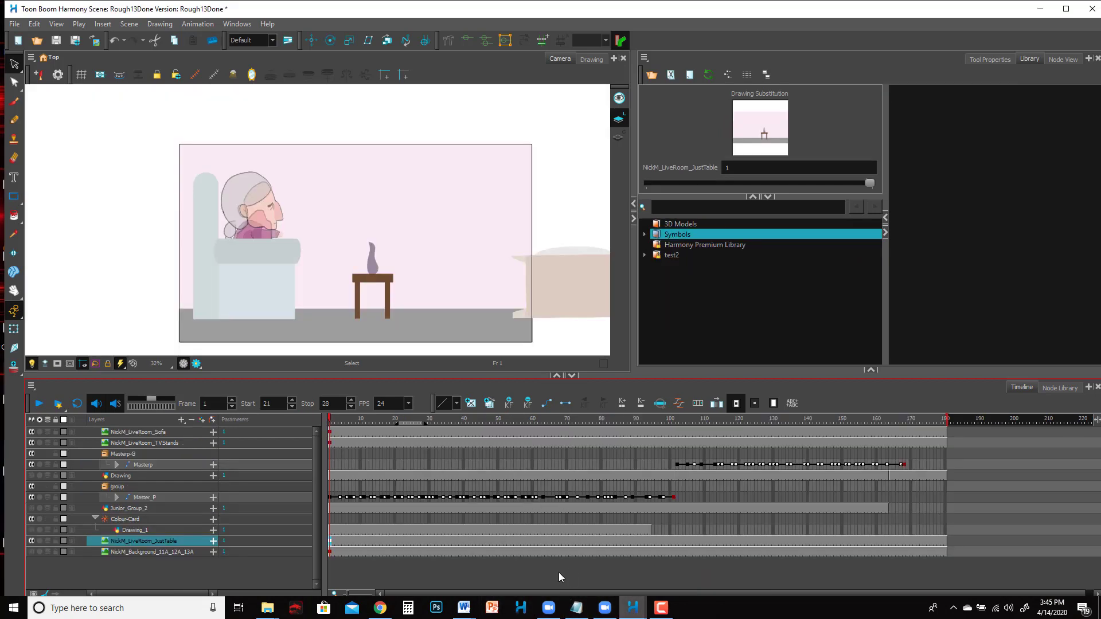
pyautogui.rightClick(330, 543)
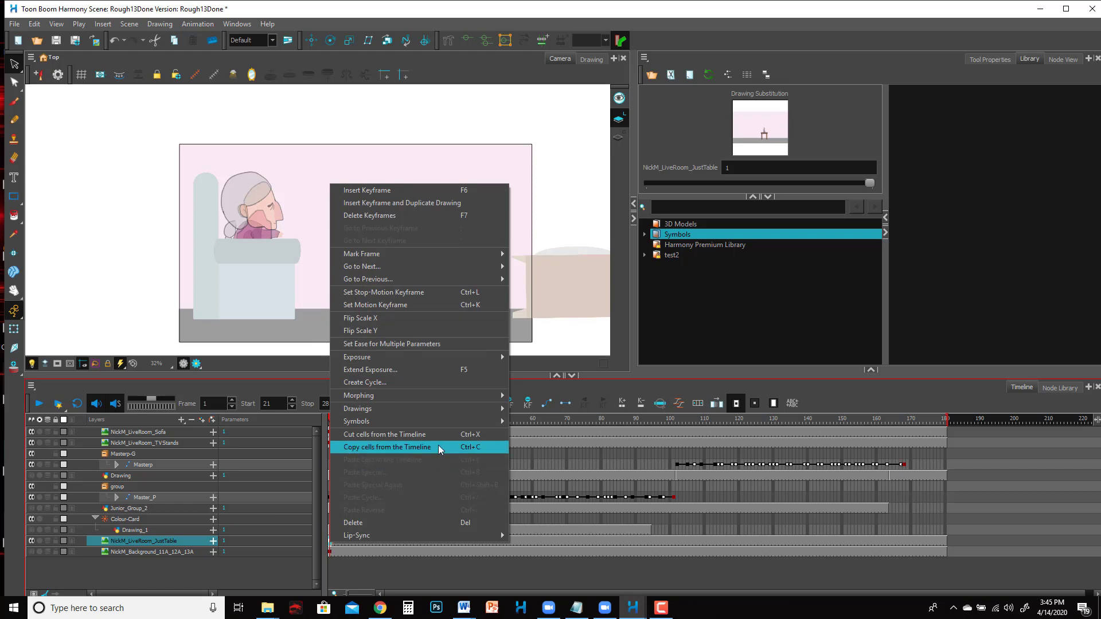
pyautogui.click(440, 448)
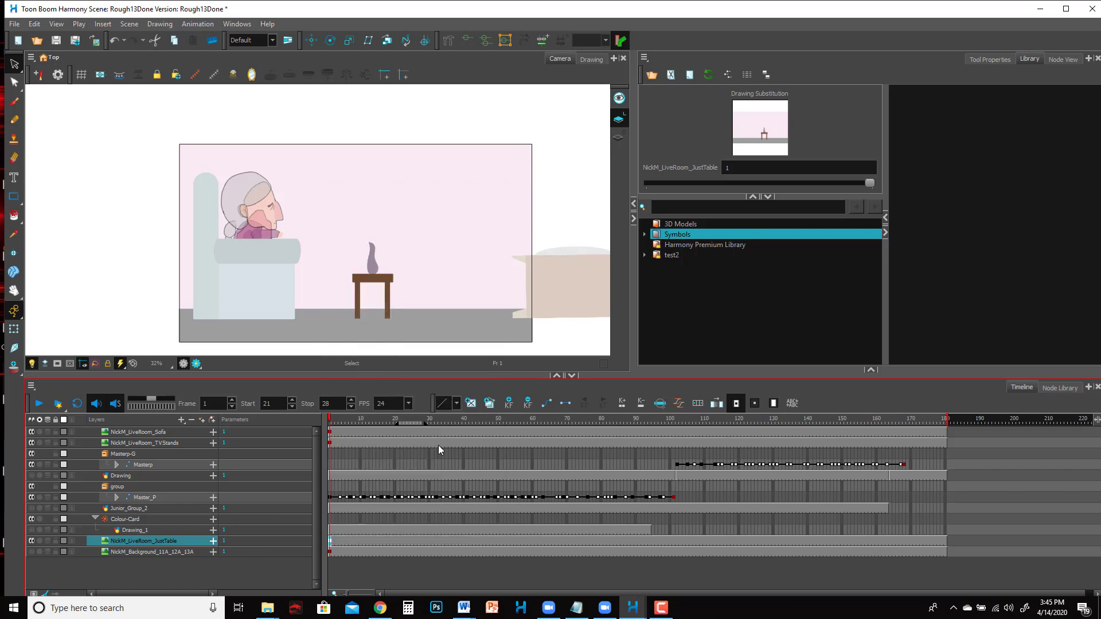
# - In test2, Paste Special the table cells into JustTable frame 1 with Always create drawing files
pyautogui.click(638, 603)
pyautogui.click(674, 580)
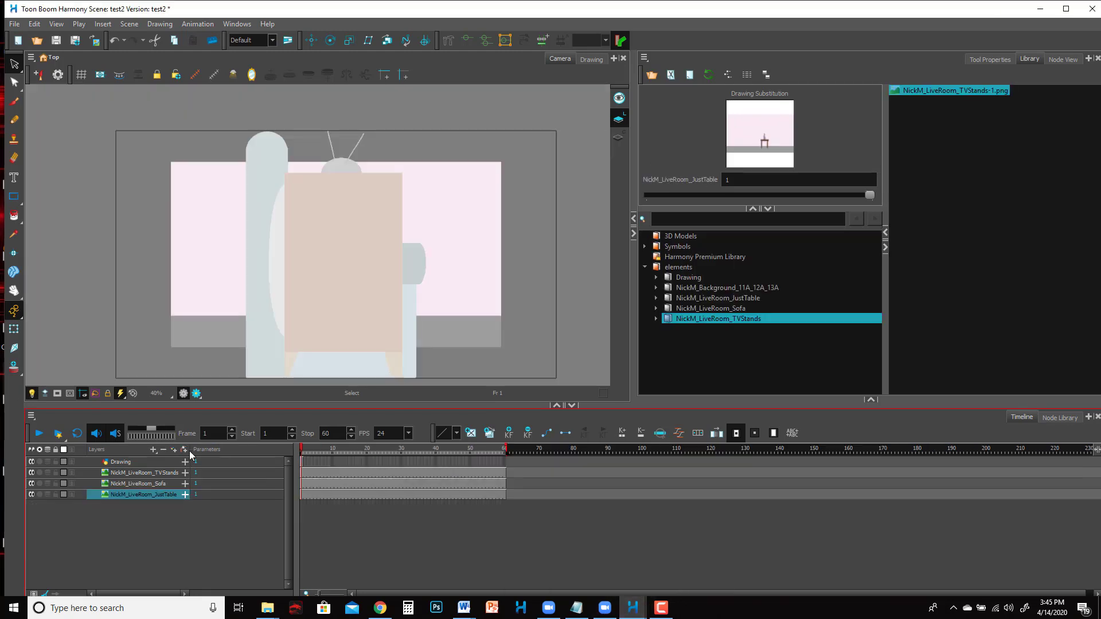
pyautogui.rightClick(302, 493)
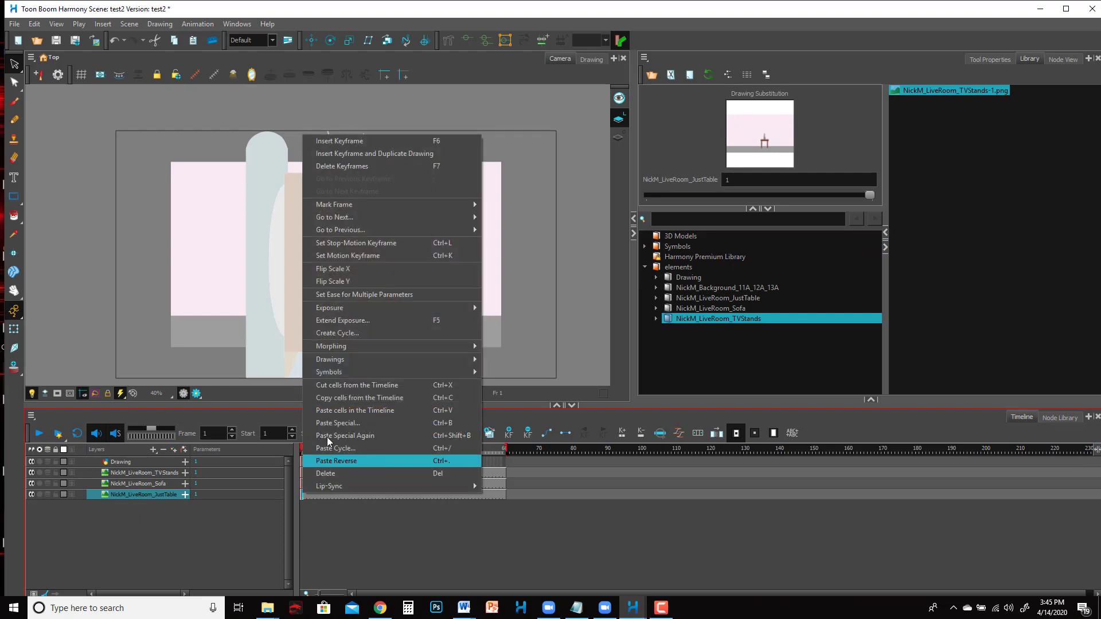
pyautogui.click(380, 422)
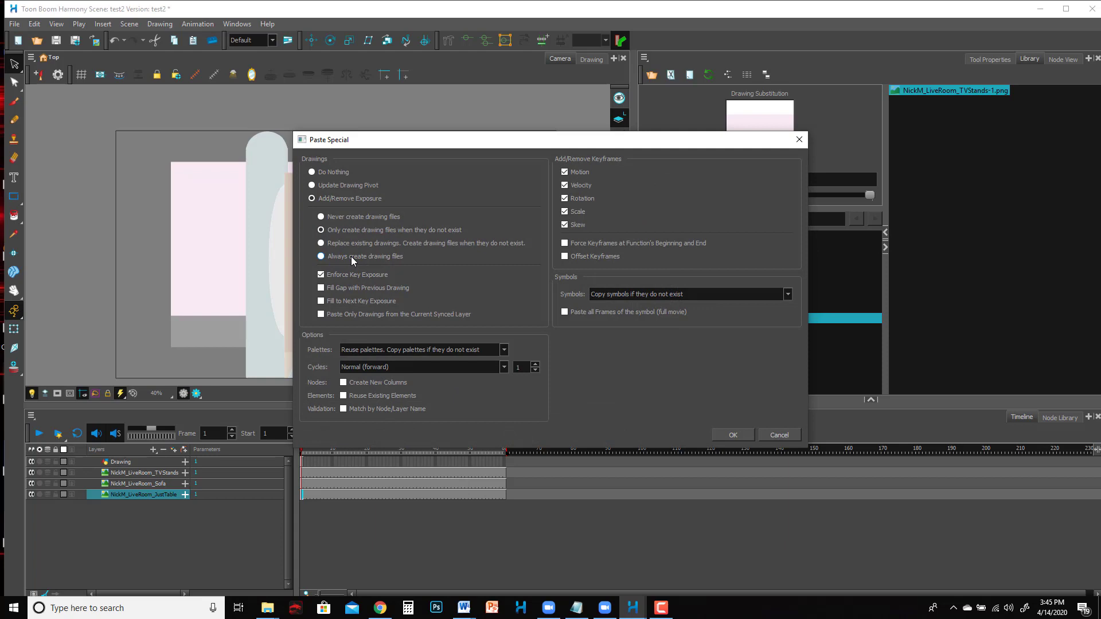
pyautogui.click(366, 257)
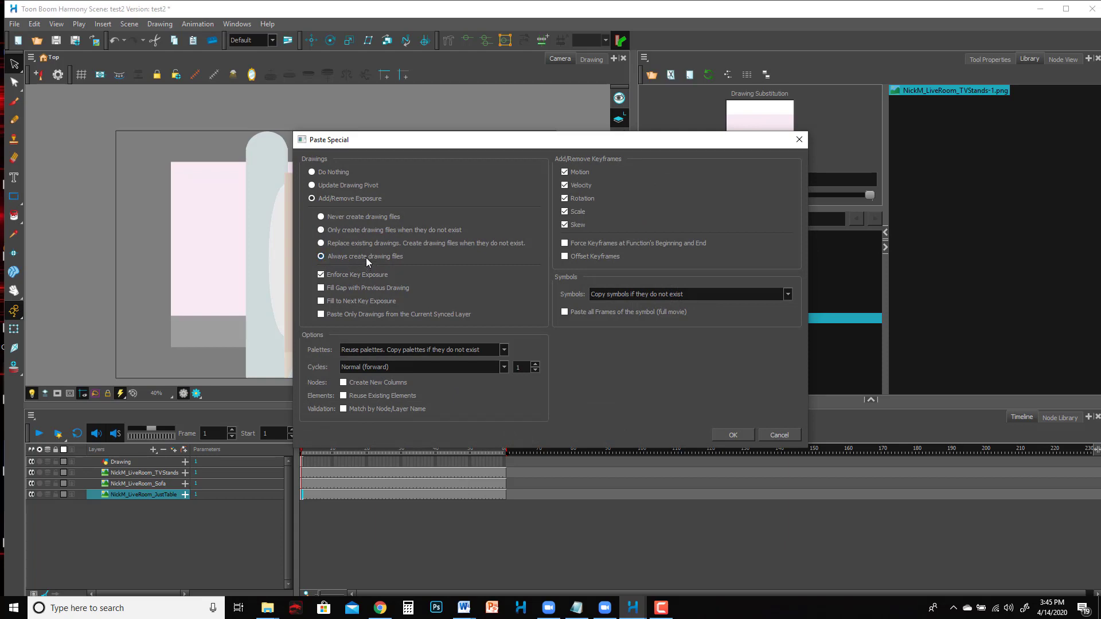
pyautogui.click(740, 438)
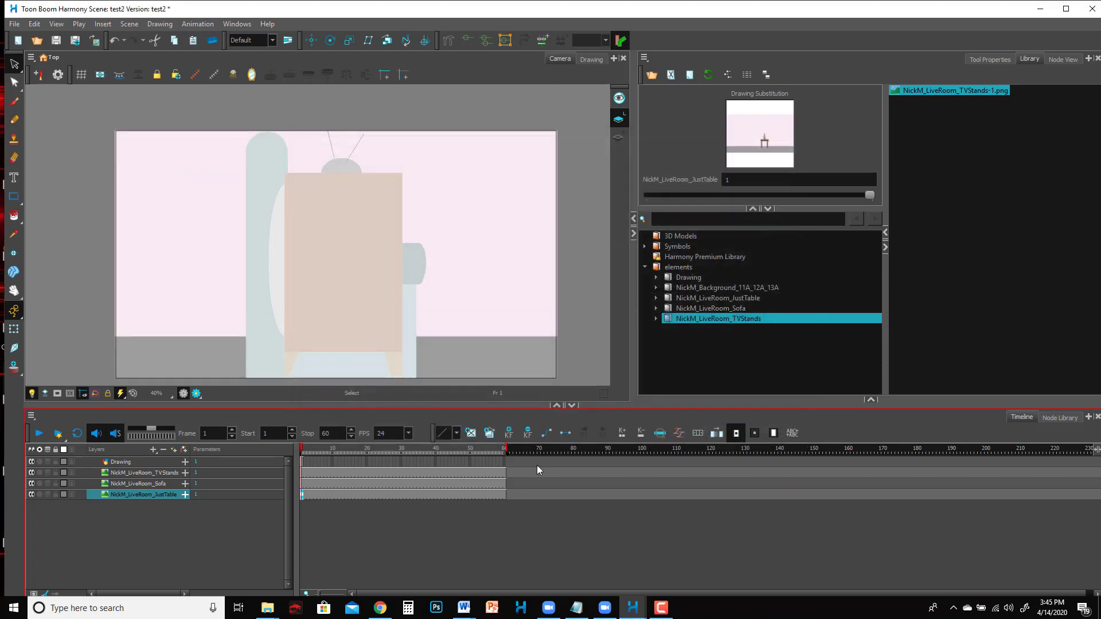
# - Drag the viewer/timeline splitter down to enlarge the camera view
pyautogui.click(335, 175)
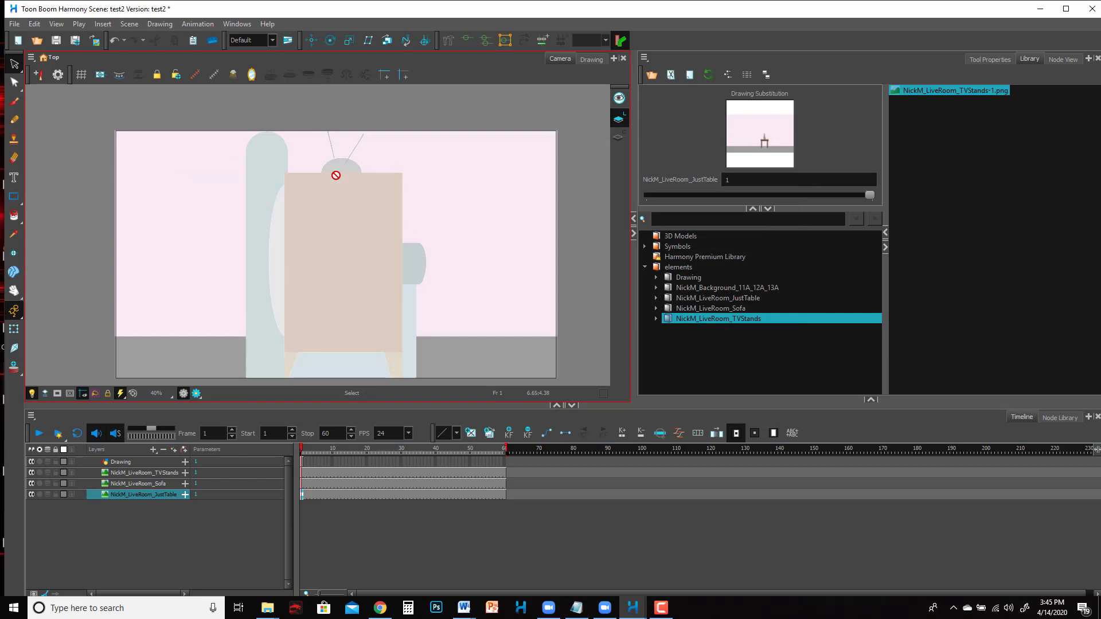
pyautogui.click(393, 434)
pyautogui.moveTo(413, 405); pyautogui.dragTo(413, 428)
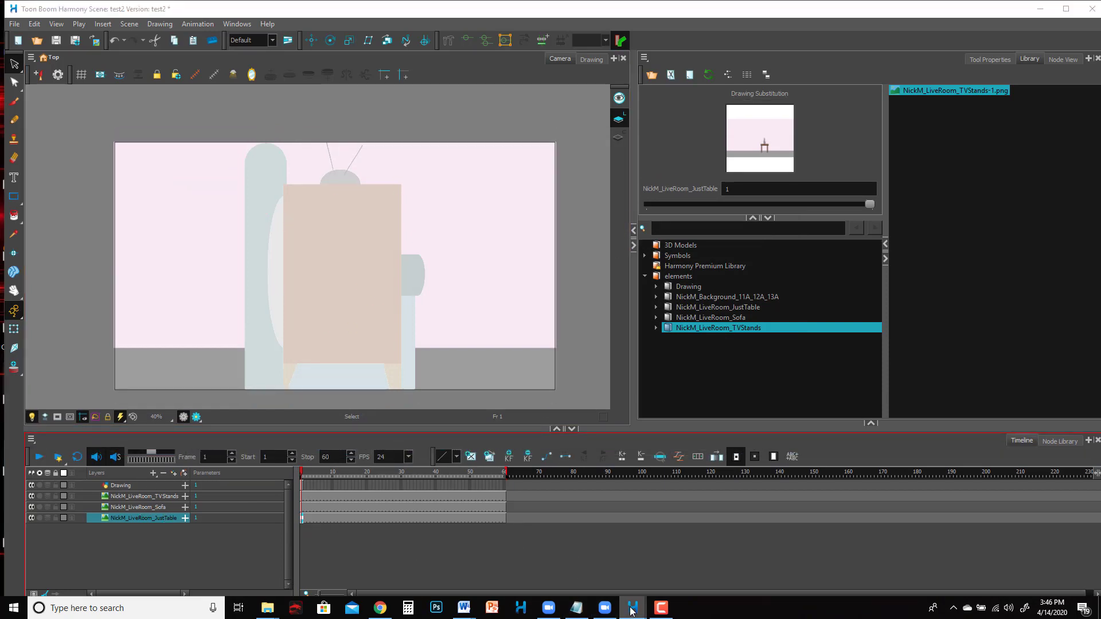
# - Copy the NickM_LiveRoom_Sofa layer's frame-1 cells in Rough13Done
pyautogui.moveTo(632, 608)
pyautogui.click(583, 579)
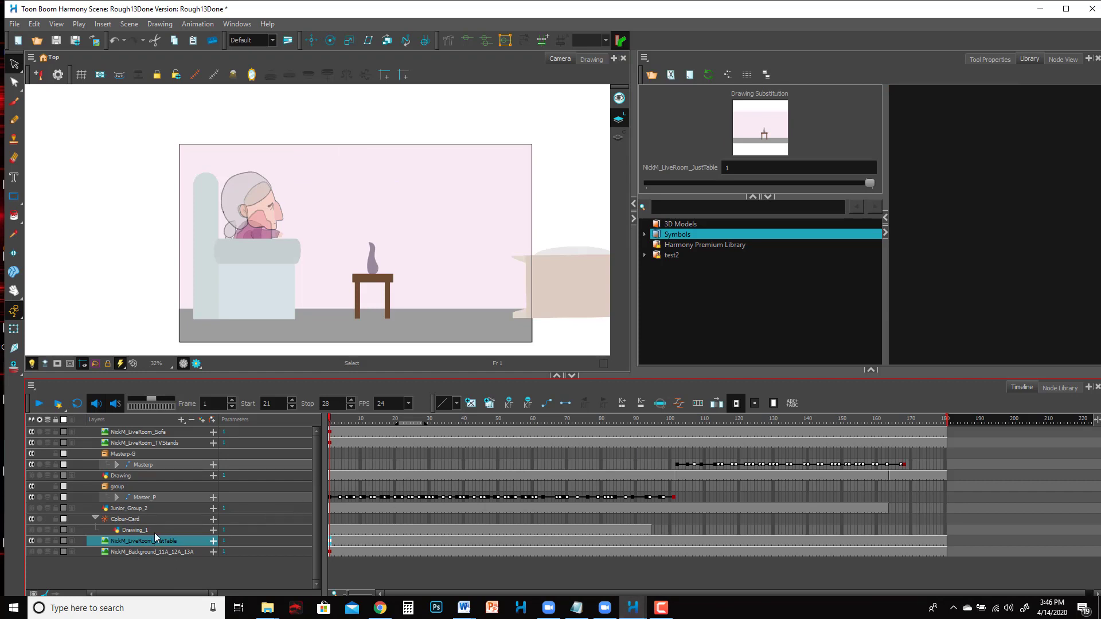
pyautogui.click(165, 435)
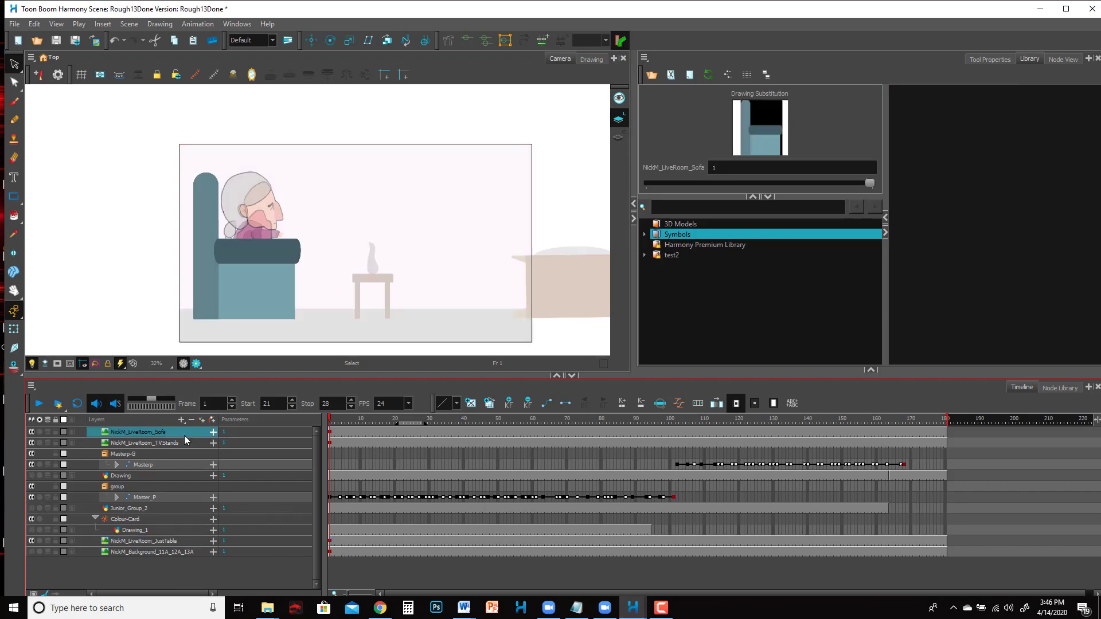
pyautogui.rightClick(331, 436)
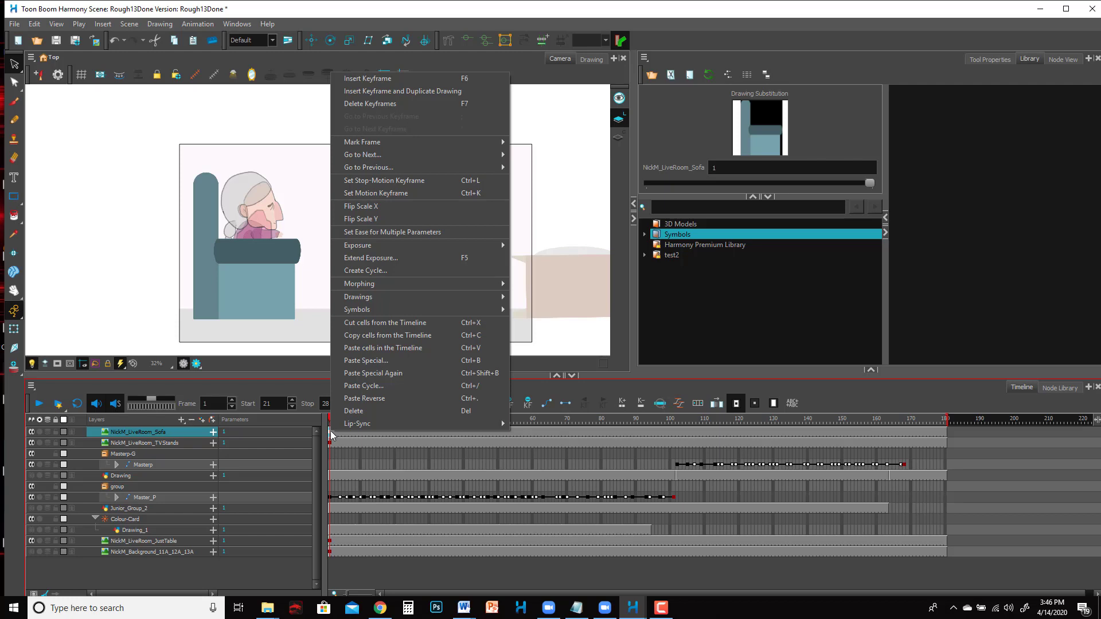
pyautogui.click(414, 340)
# - Paste Special Again the sofa cells onto test2's Sofa layer at frame 1
pyautogui.moveTo(633, 608)
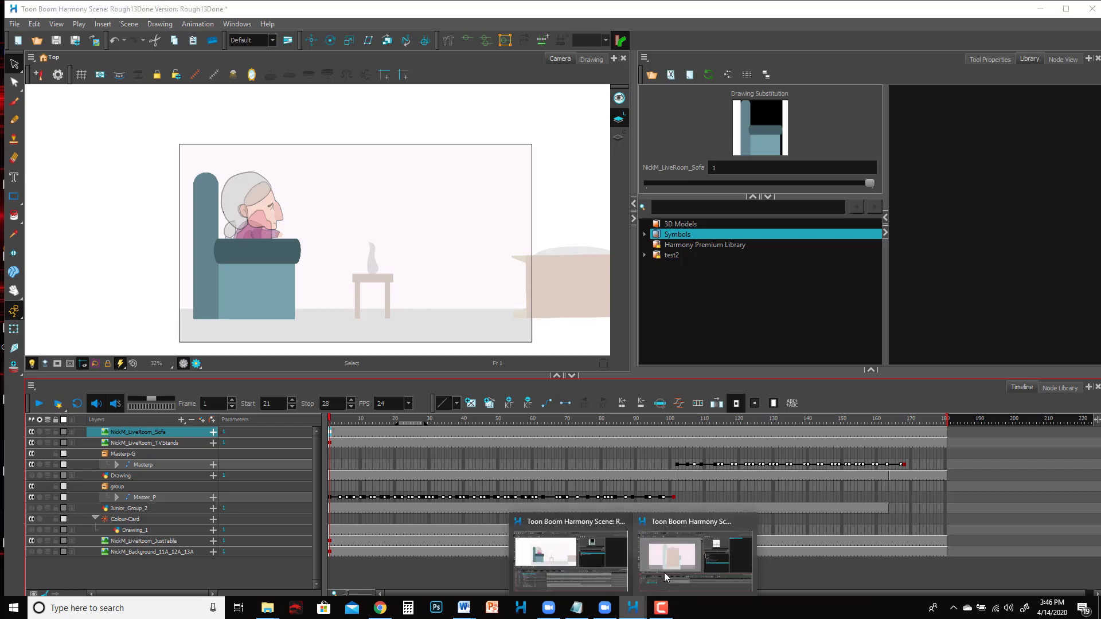
pyautogui.click(674, 579)
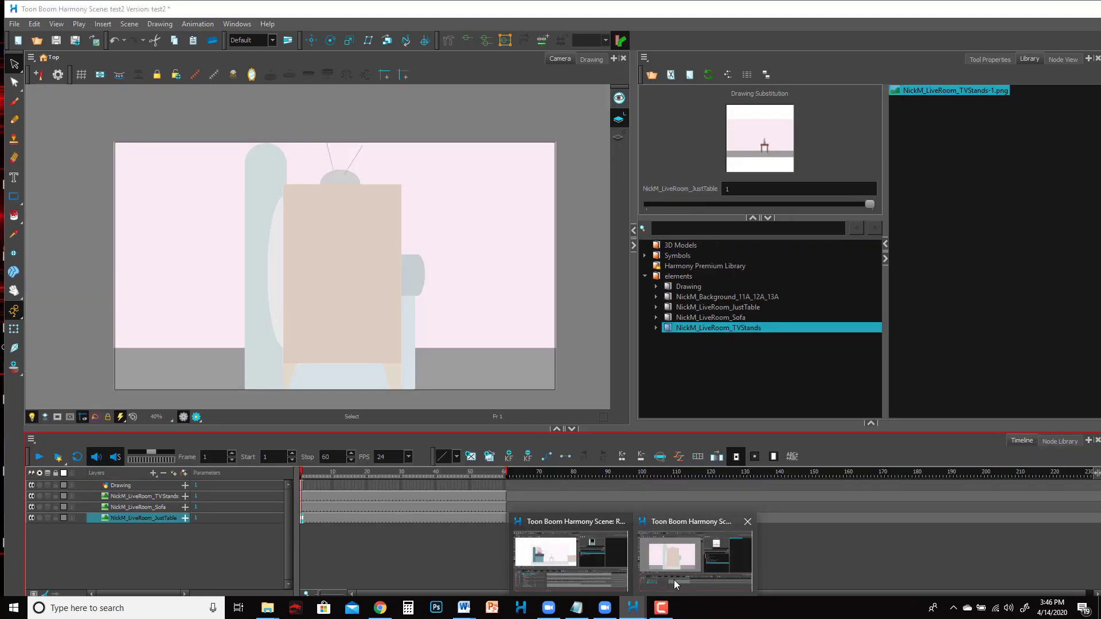
pyautogui.click(135, 507)
pyautogui.rightClick(302, 511)
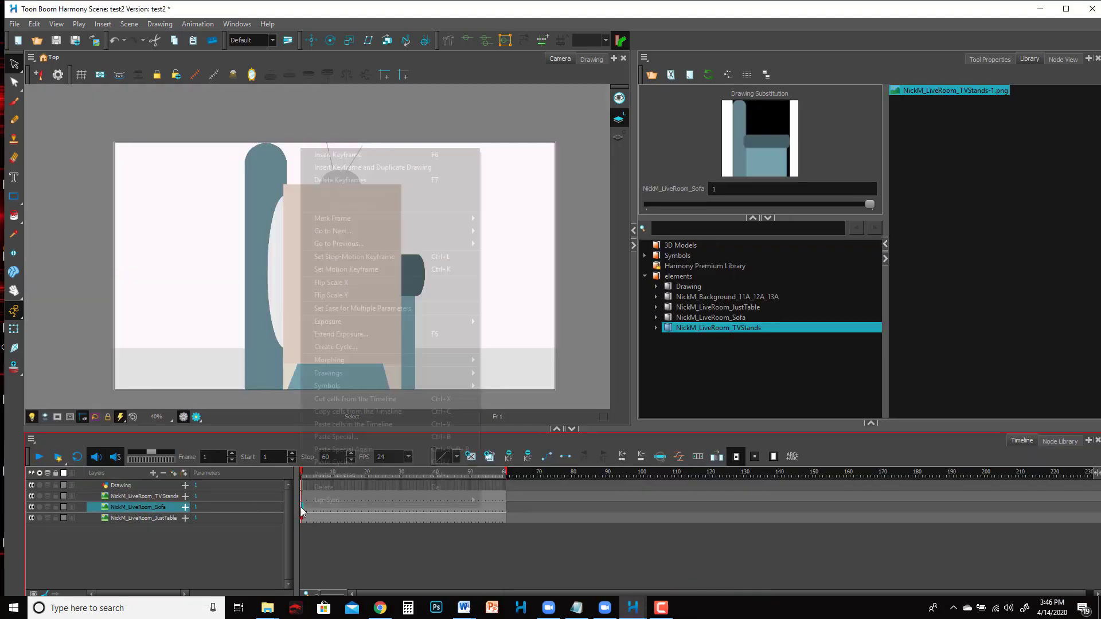
pyautogui.click(330, 452)
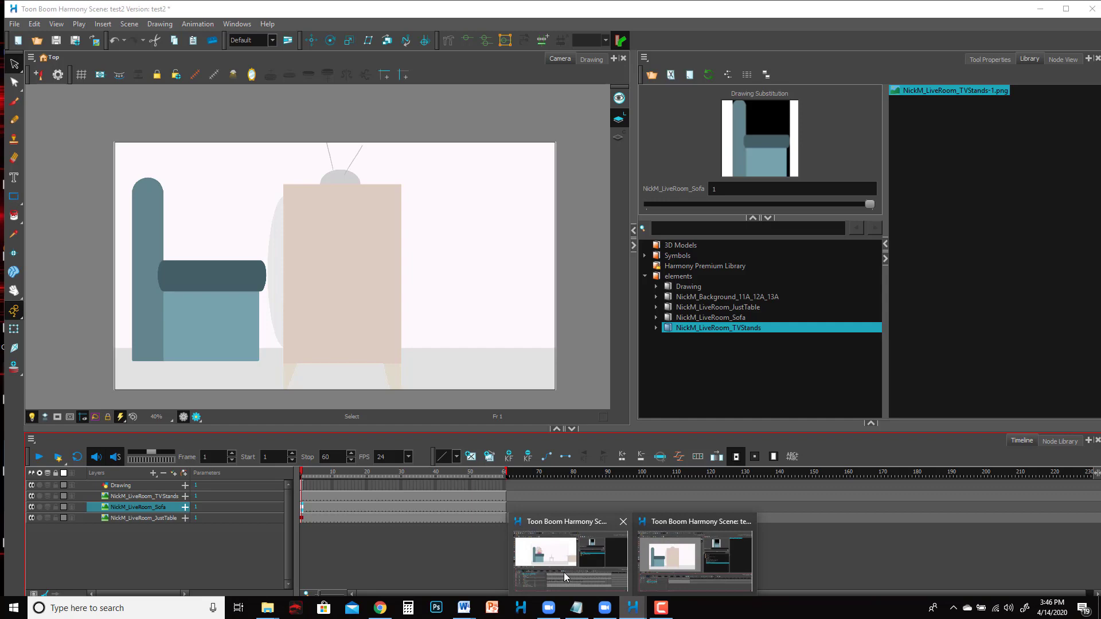
# - Copy the NickM_LiveRoom_TVStands layer's frame-1 cells in Rough13Done
pyautogui.click(563, 568)
pyautogui.click(330, 443)
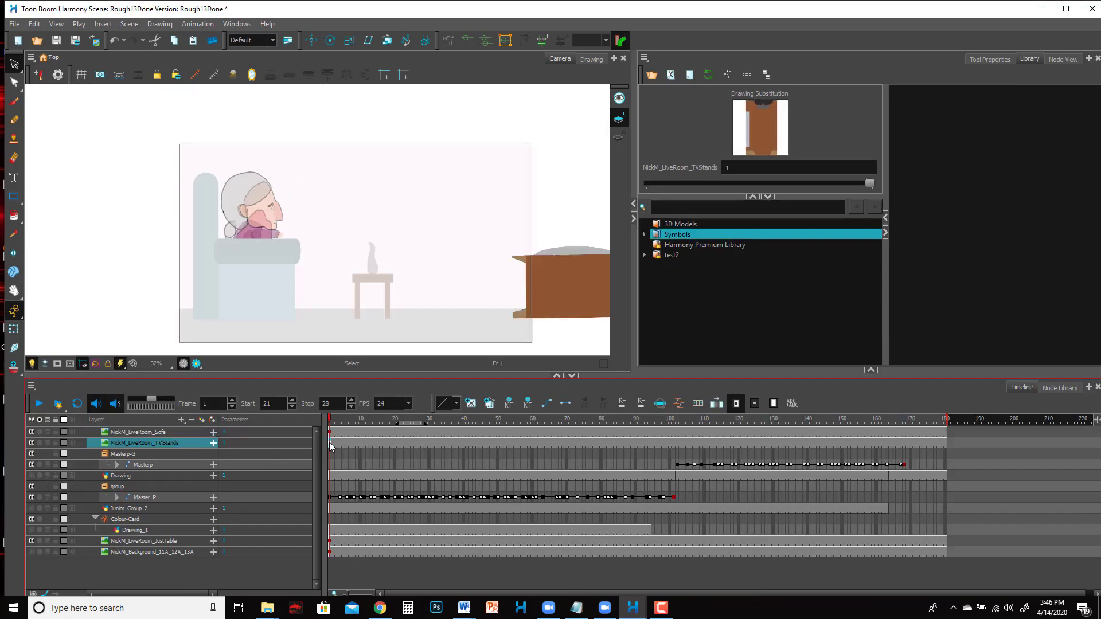
pyautogui.rightClick(331, 447)
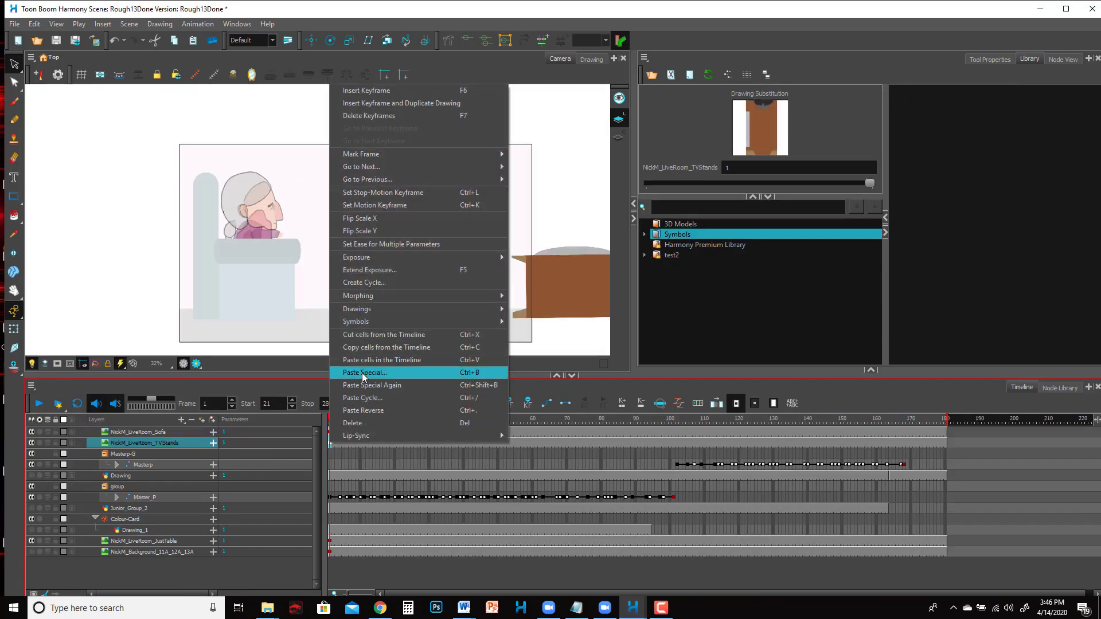
pyautogui.click(374, 350)
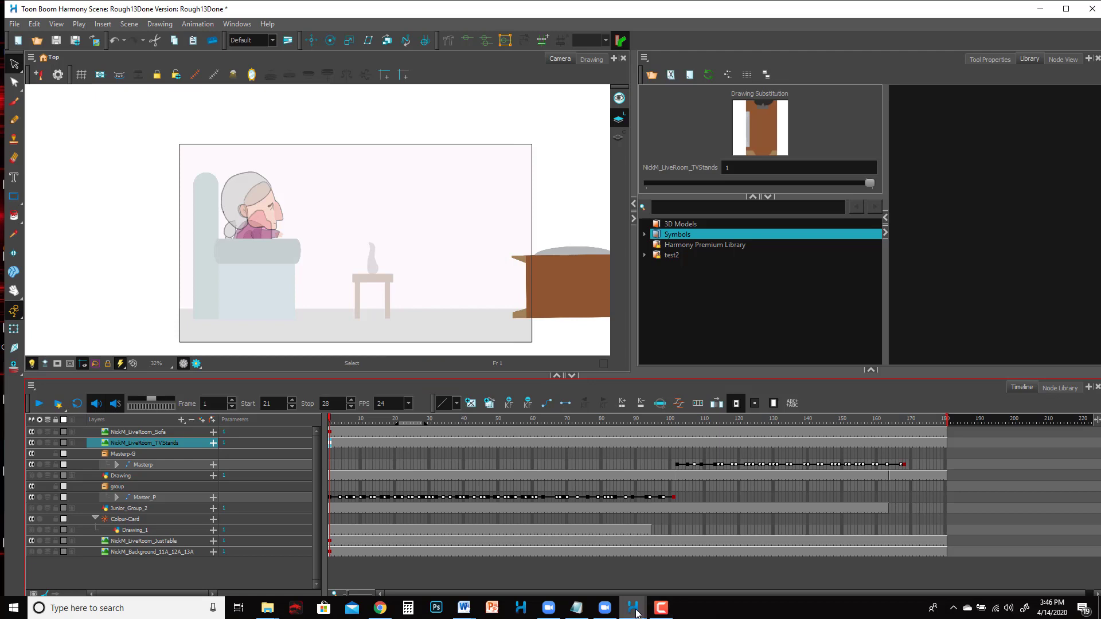
# - Paste Special Again the TV stand cells onto test2's TVStands frame 1, then go to frame 2
pyautogui.moveTo(634, 608)
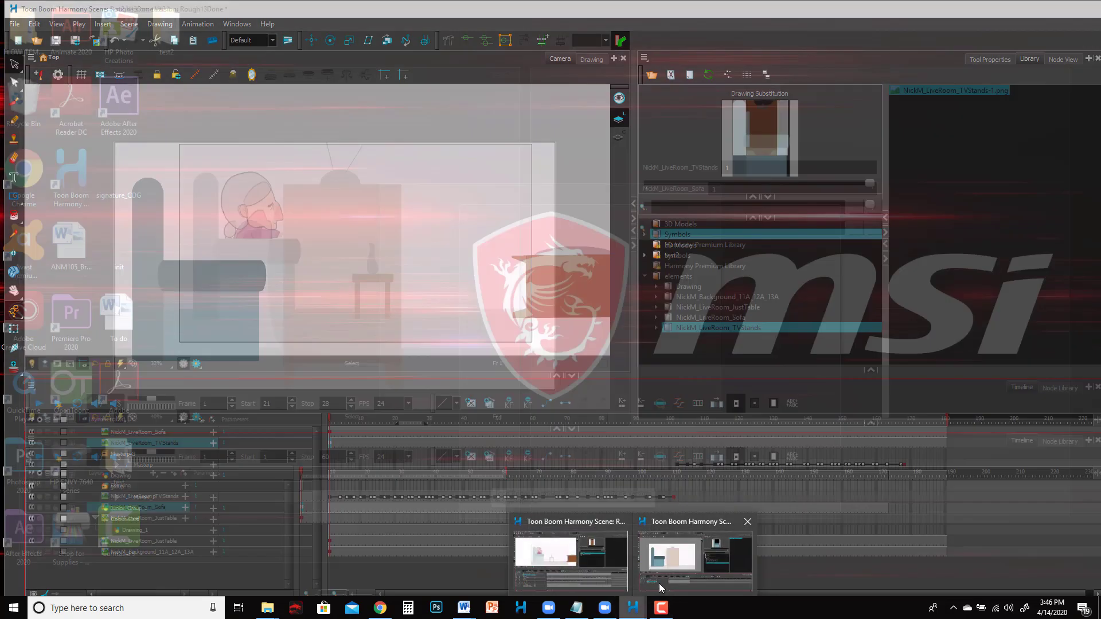
pyautogui.click(659, 584)
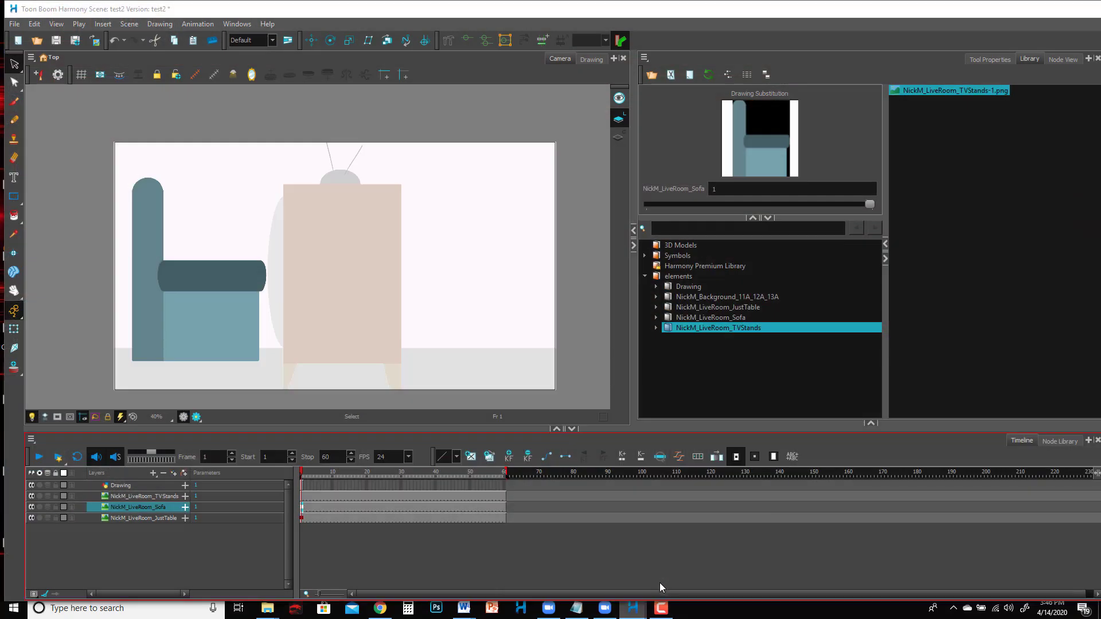
pyautogui.click(304, 496)
pyautogui.rightClick(302, 497)
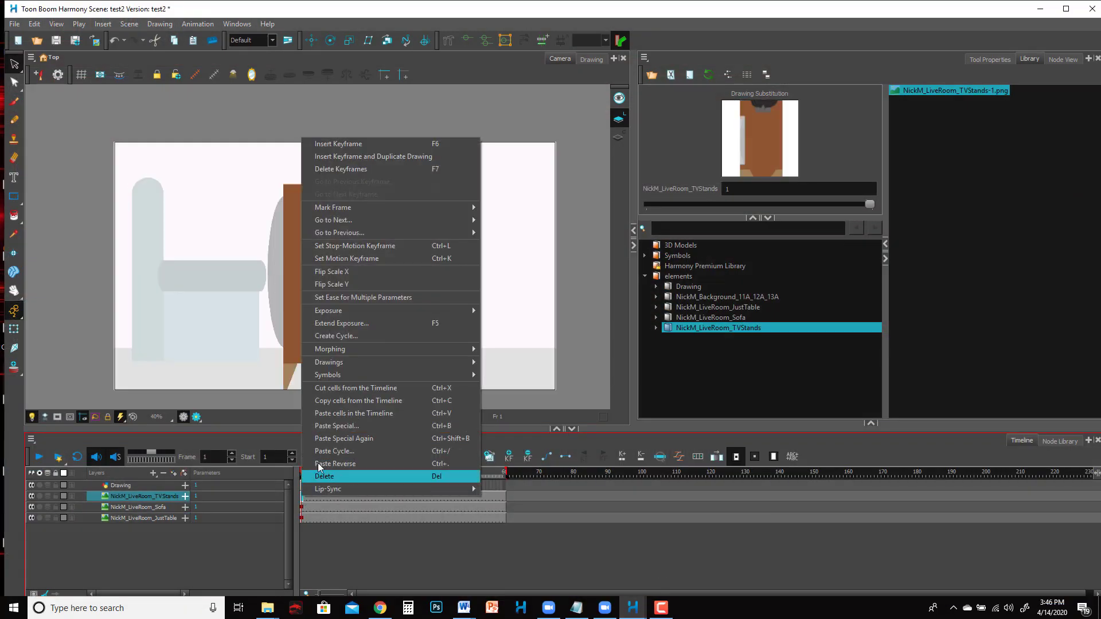
pyautogui.click(373, 441)
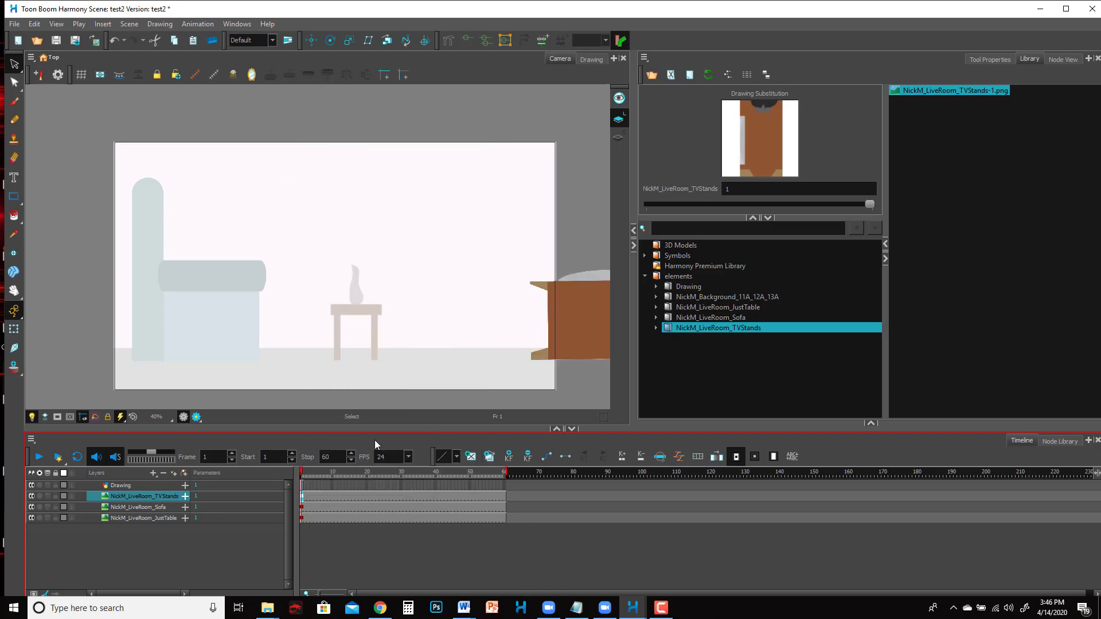
pyautogui.click(305, 472)
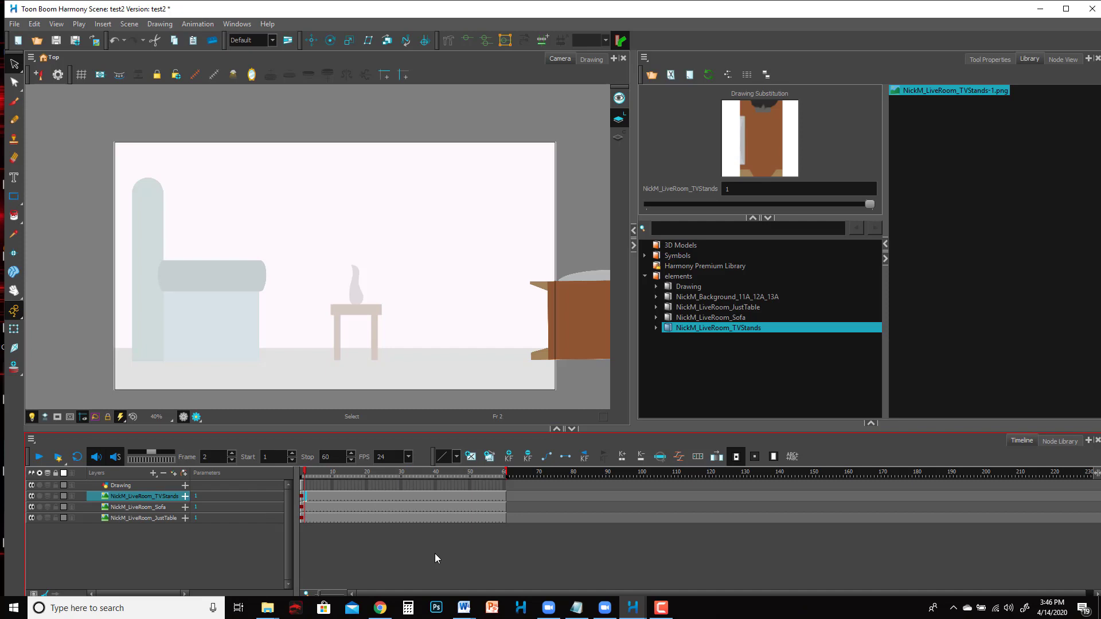